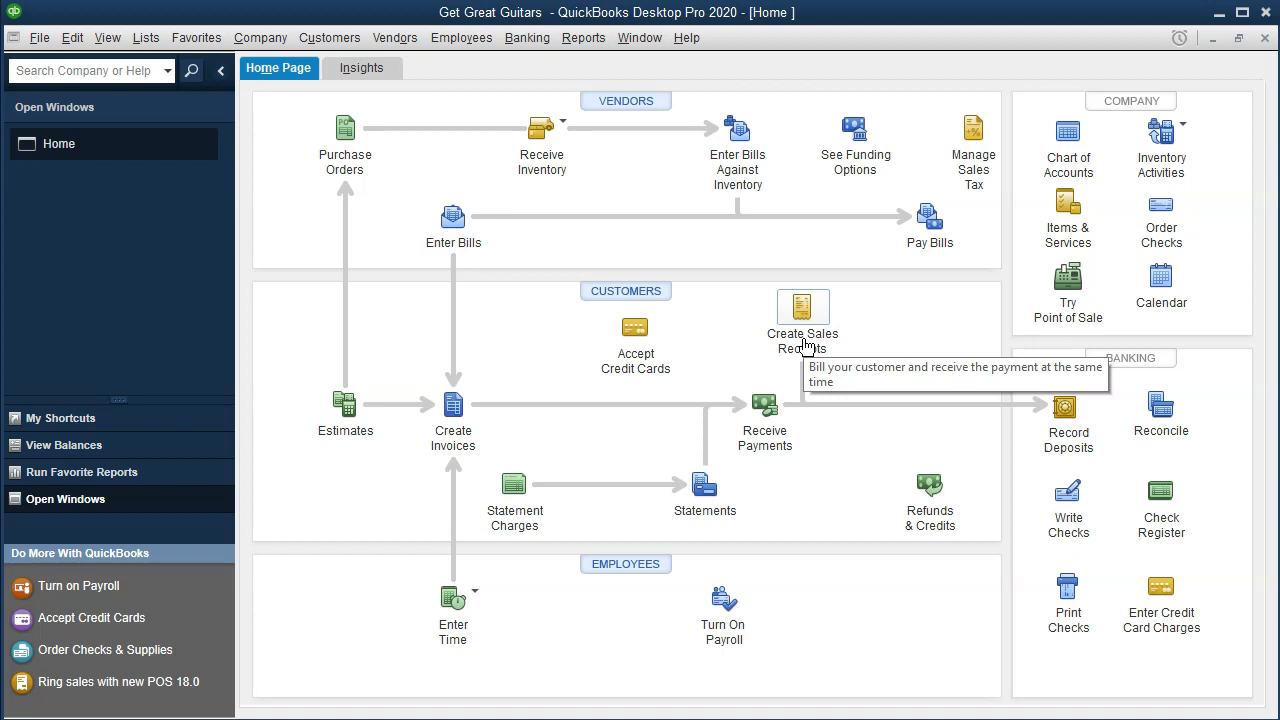
Open the Customer Center and view job 3005 under Jones Guitars and job 4002 under Sam The Guitar Man
left_click(454, 436)
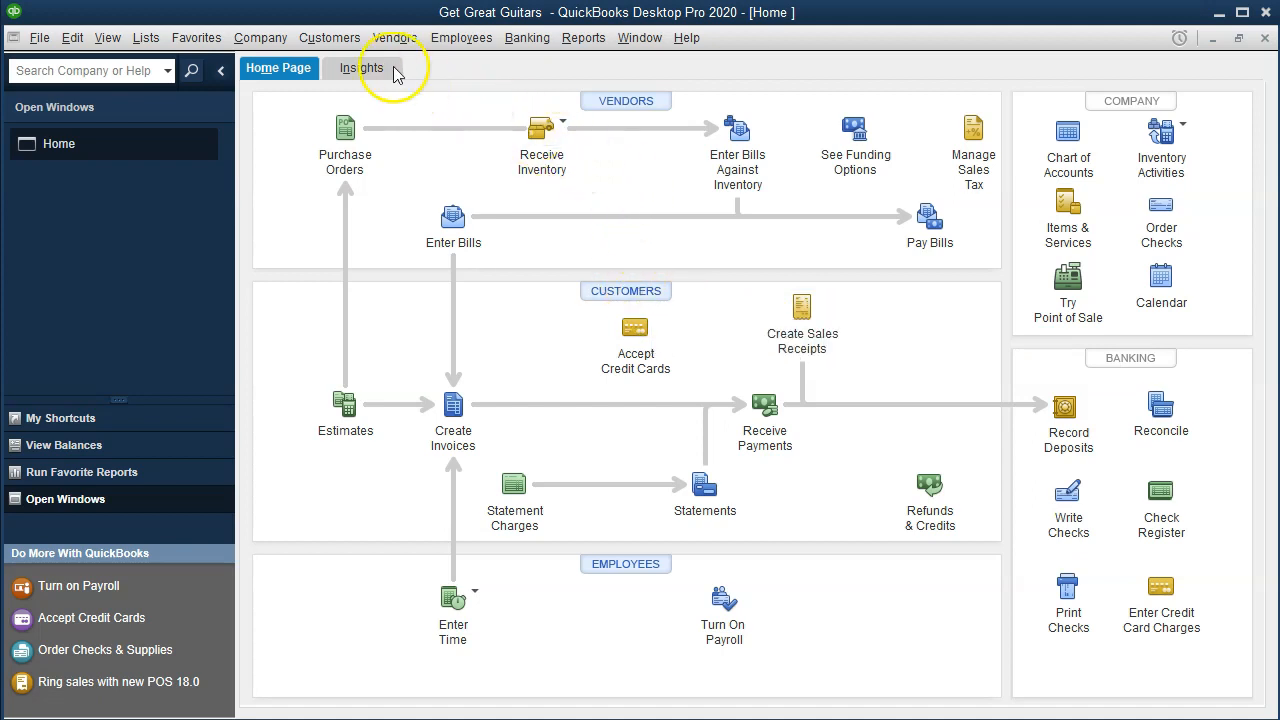
left_click(336, 38)
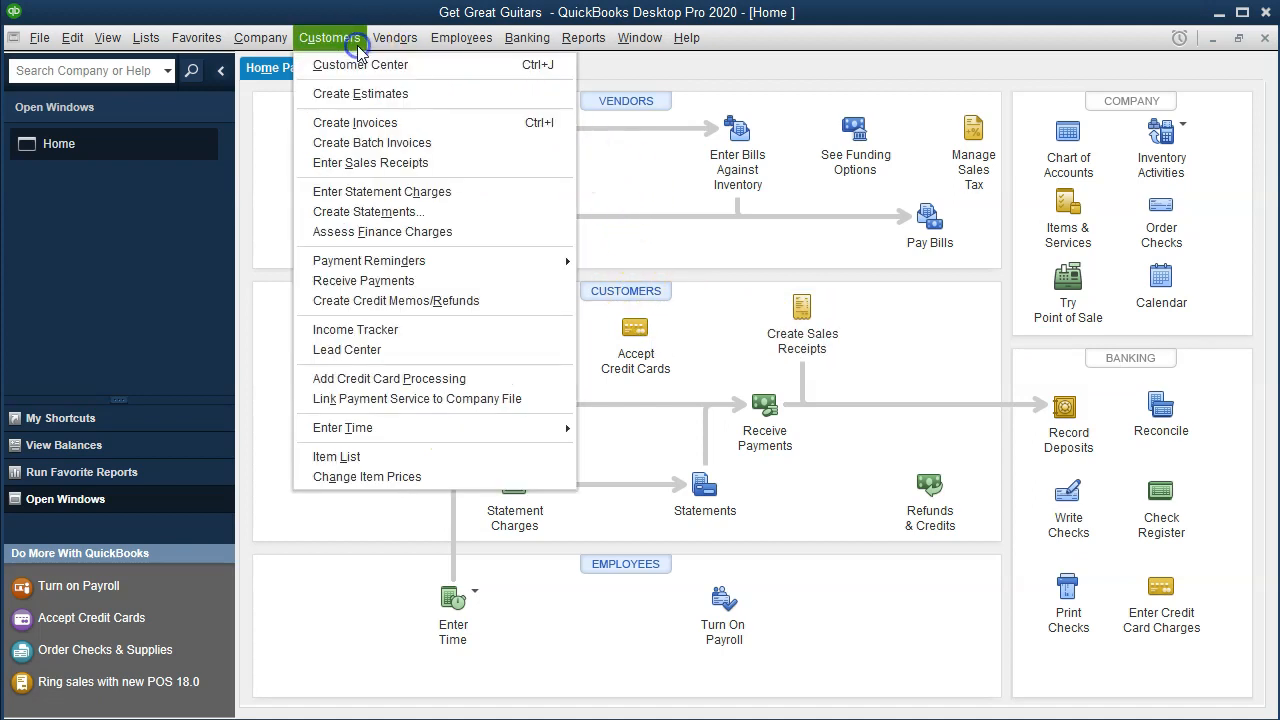
left_click(408, 70)
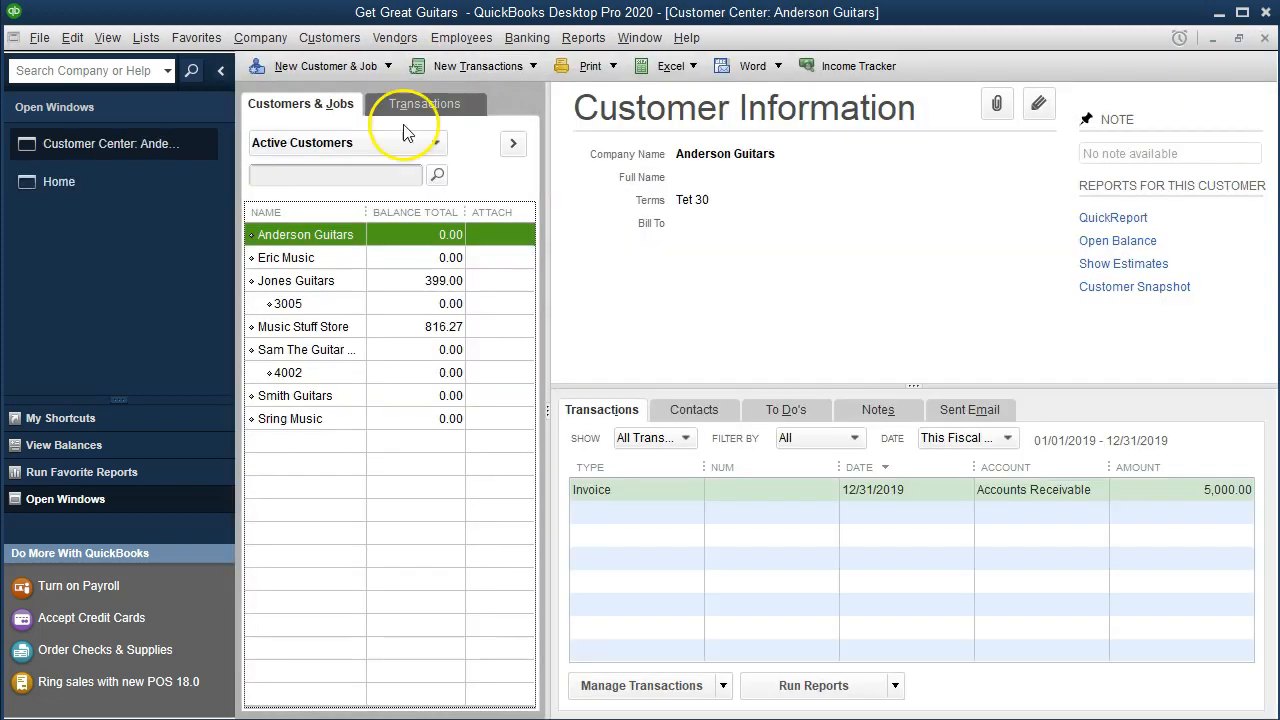
left_click(317, 304)
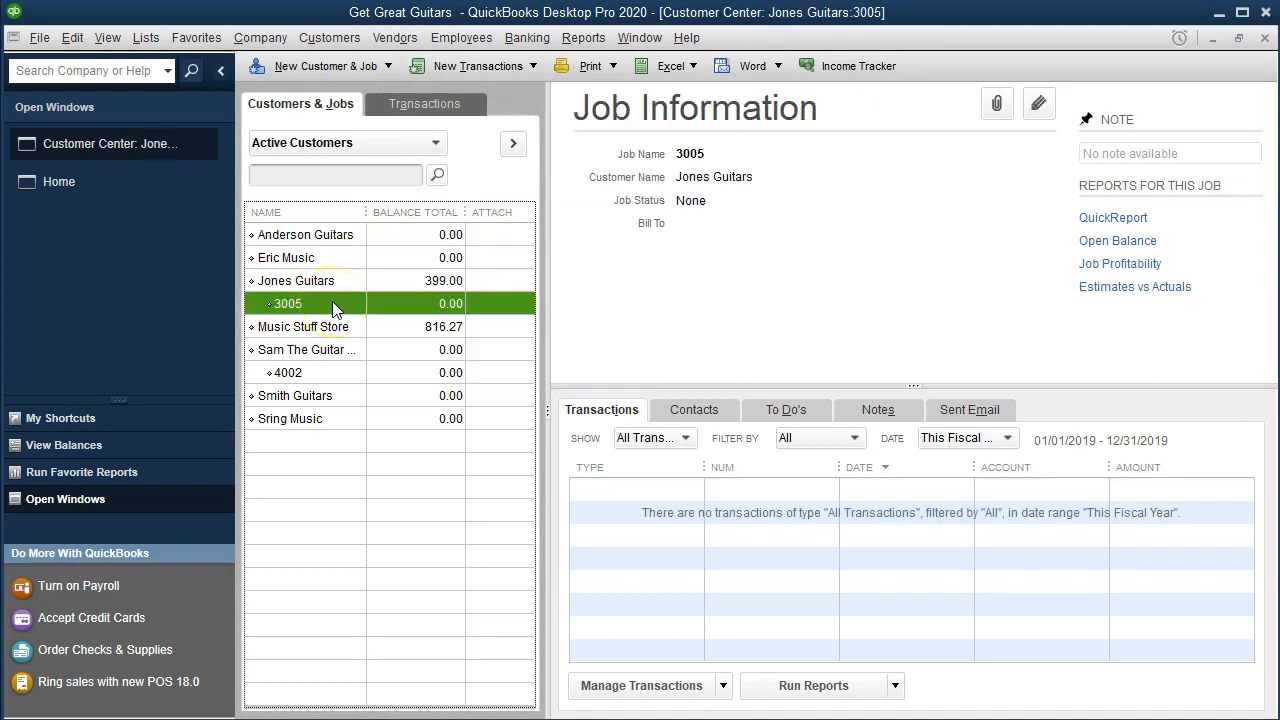
left_click(323, 374)
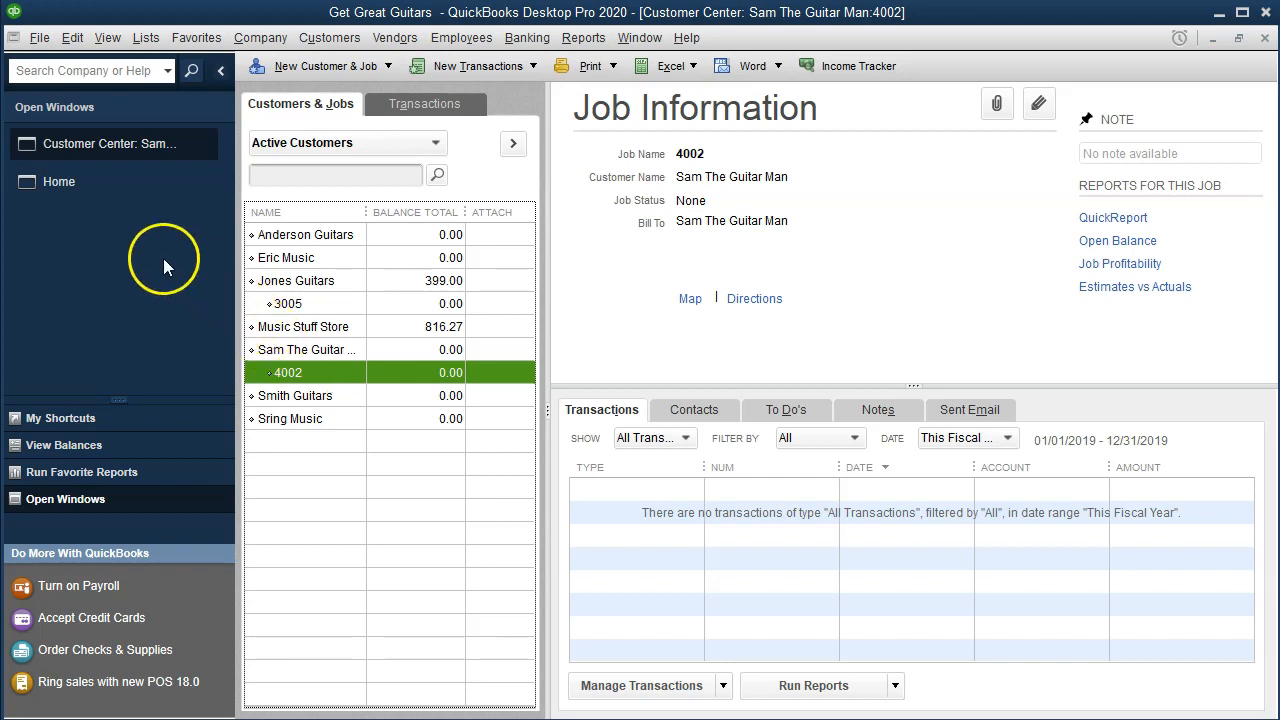
Return to the home page, start a new sales receipt and enter job 3005 of Jones Guitars as its customer
left_click(110, 192)
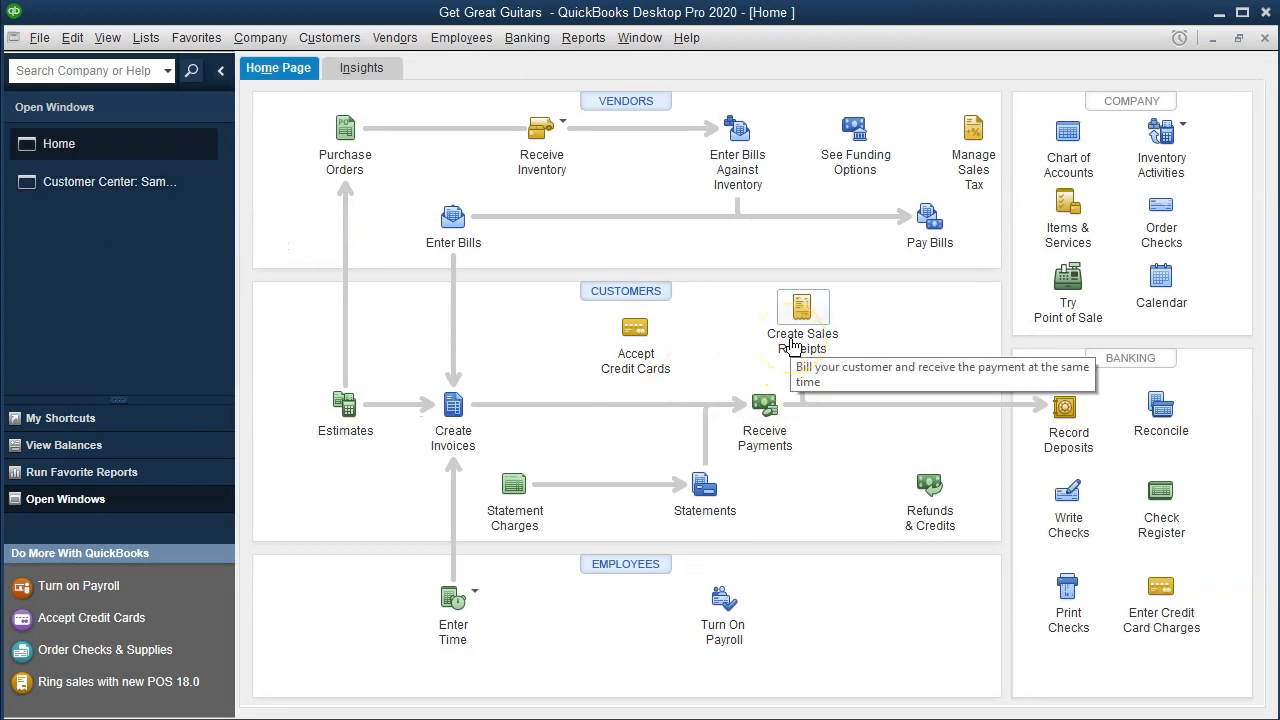
left_click(790, 343)
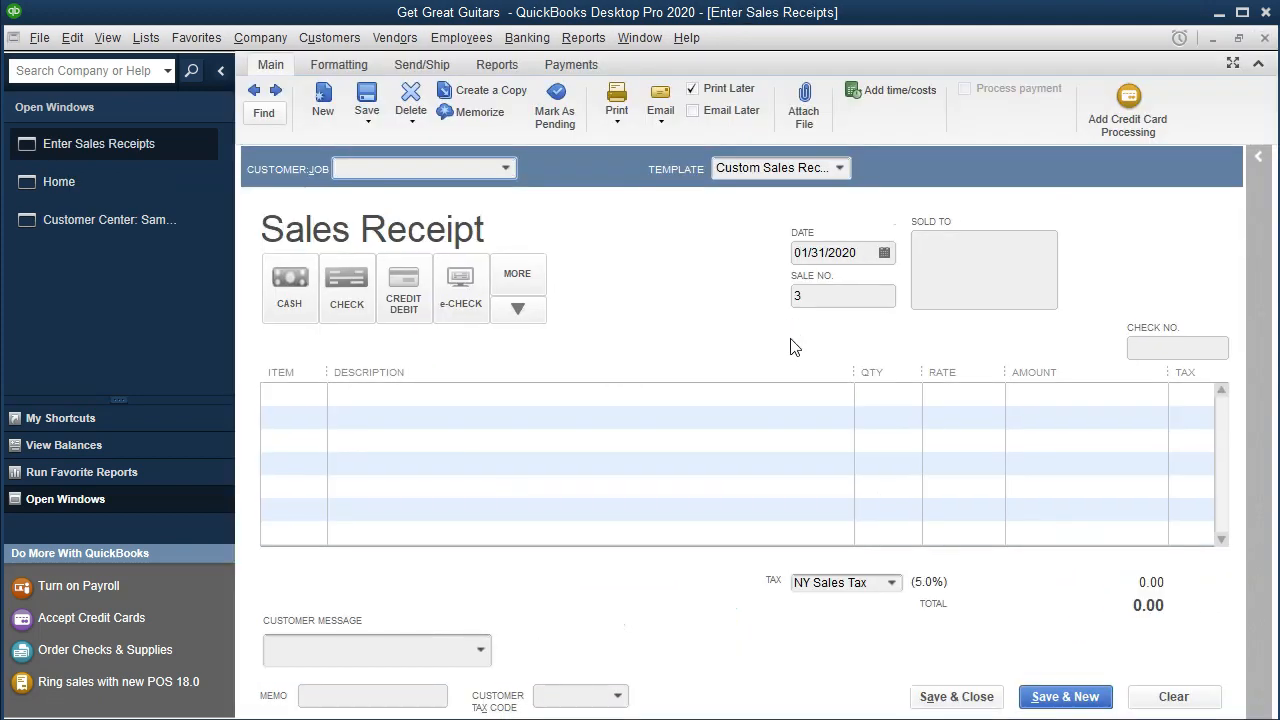
left_click(503, 168)
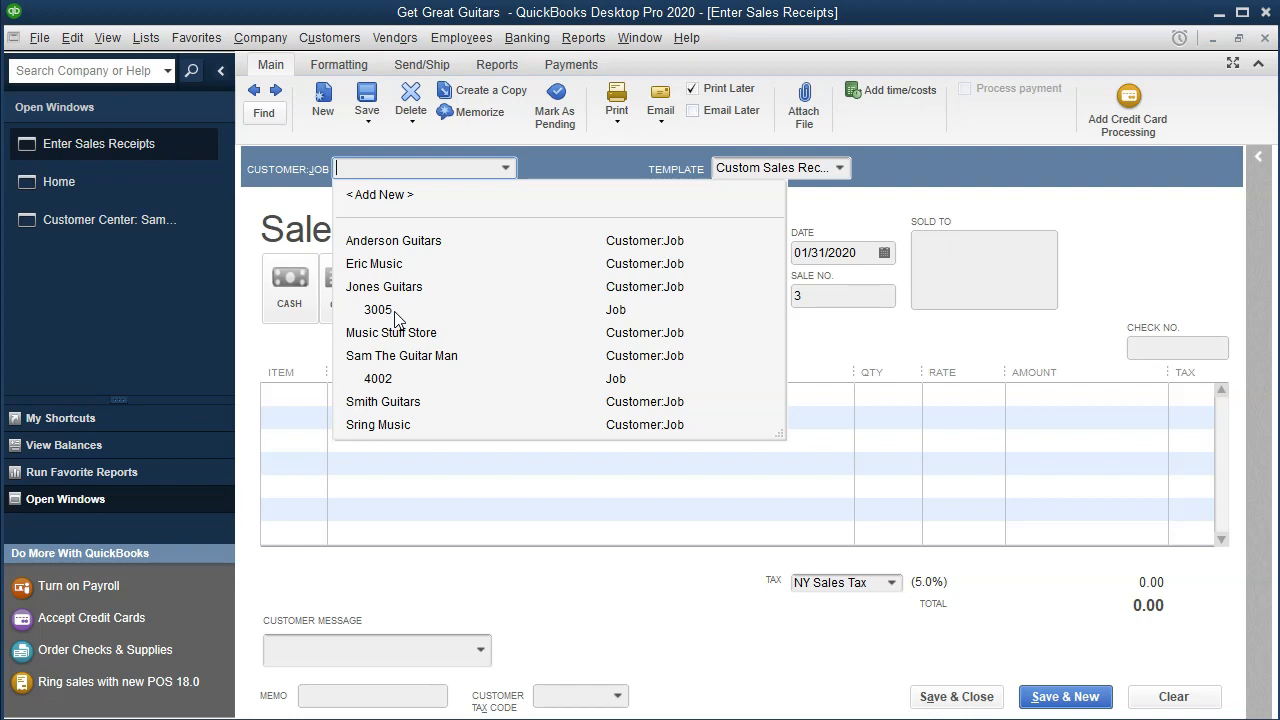
type("300")
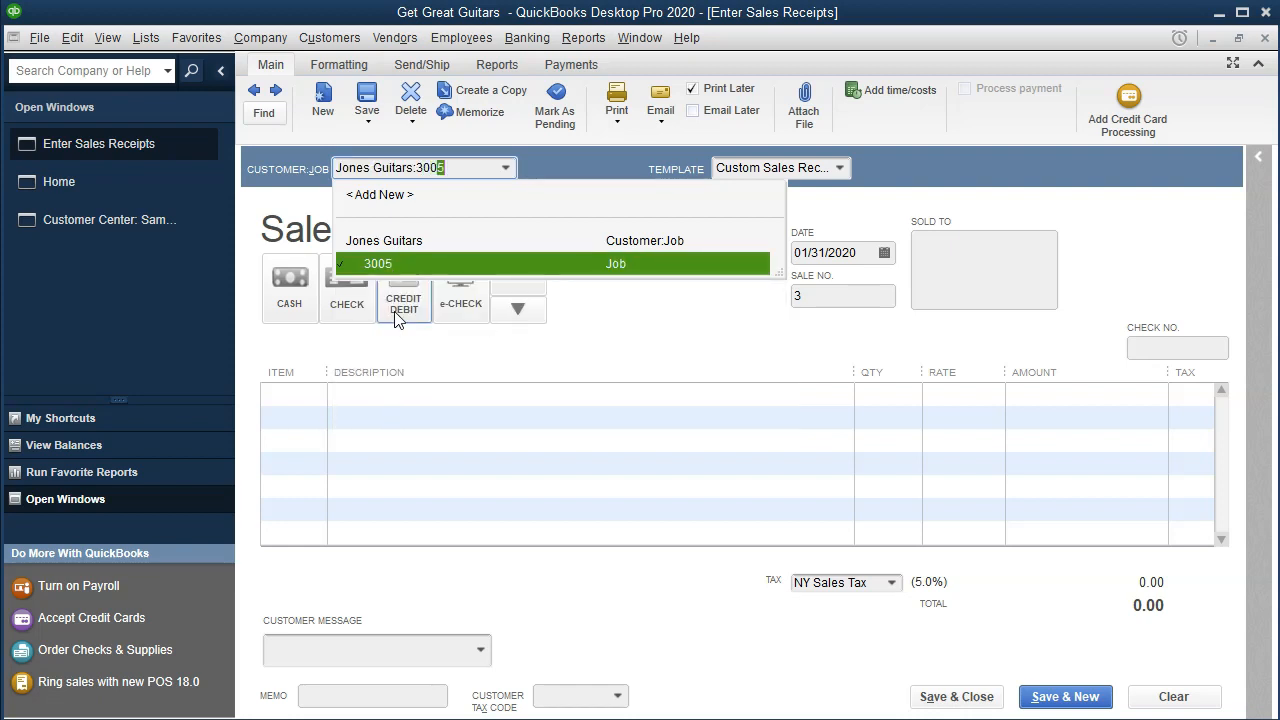
type("5")
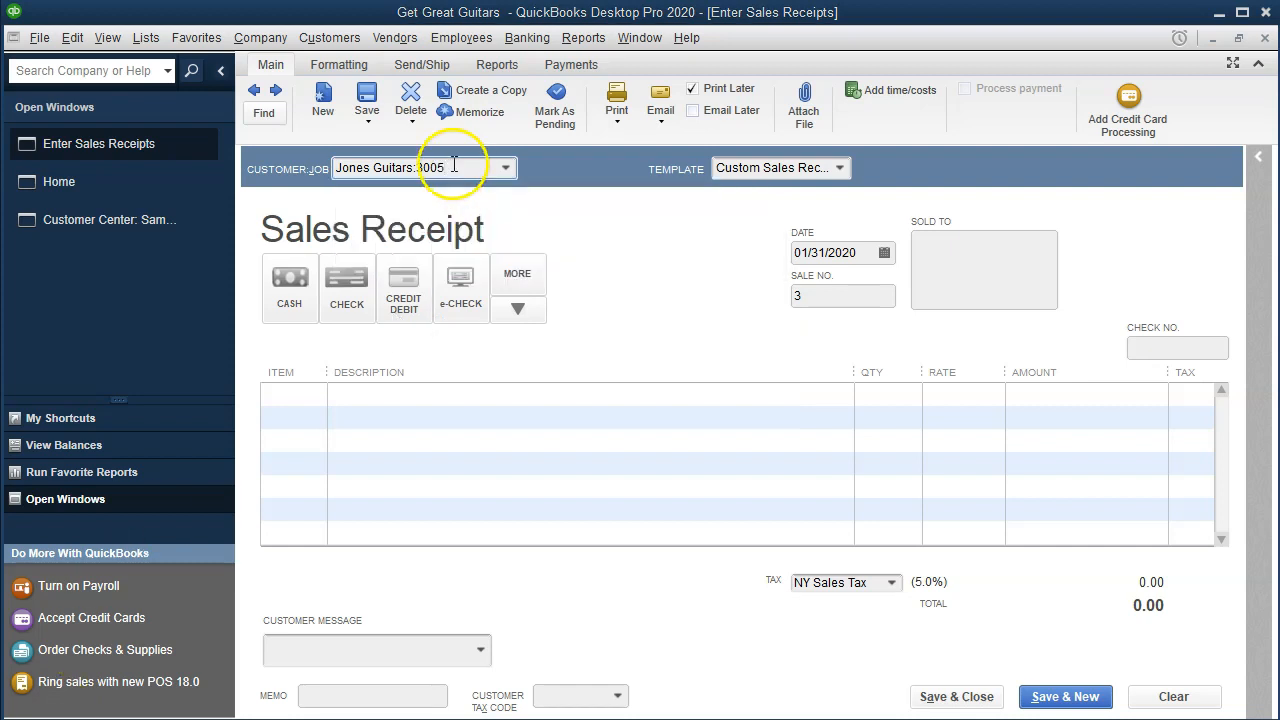
Change the sales receipt's customer job to job 4002 of Sam The Guitar Man
left_click_drag(457, 167, 290, 152)
type("4")
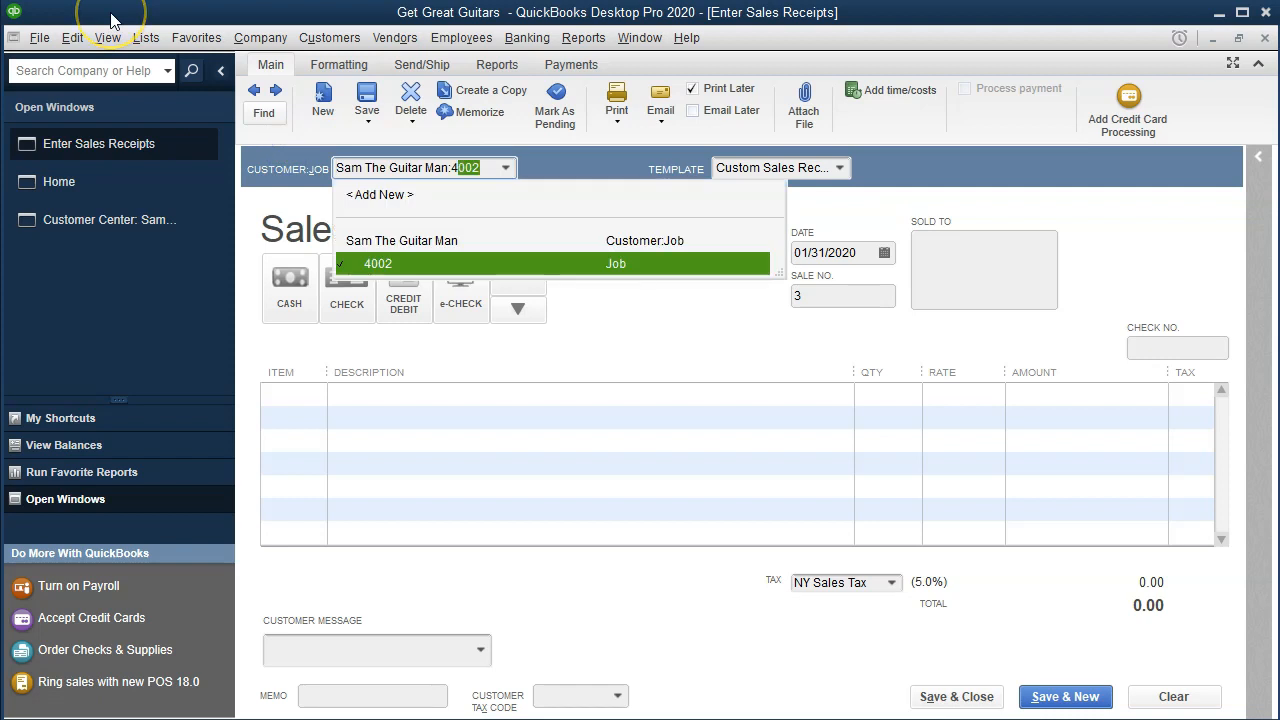
type("00")
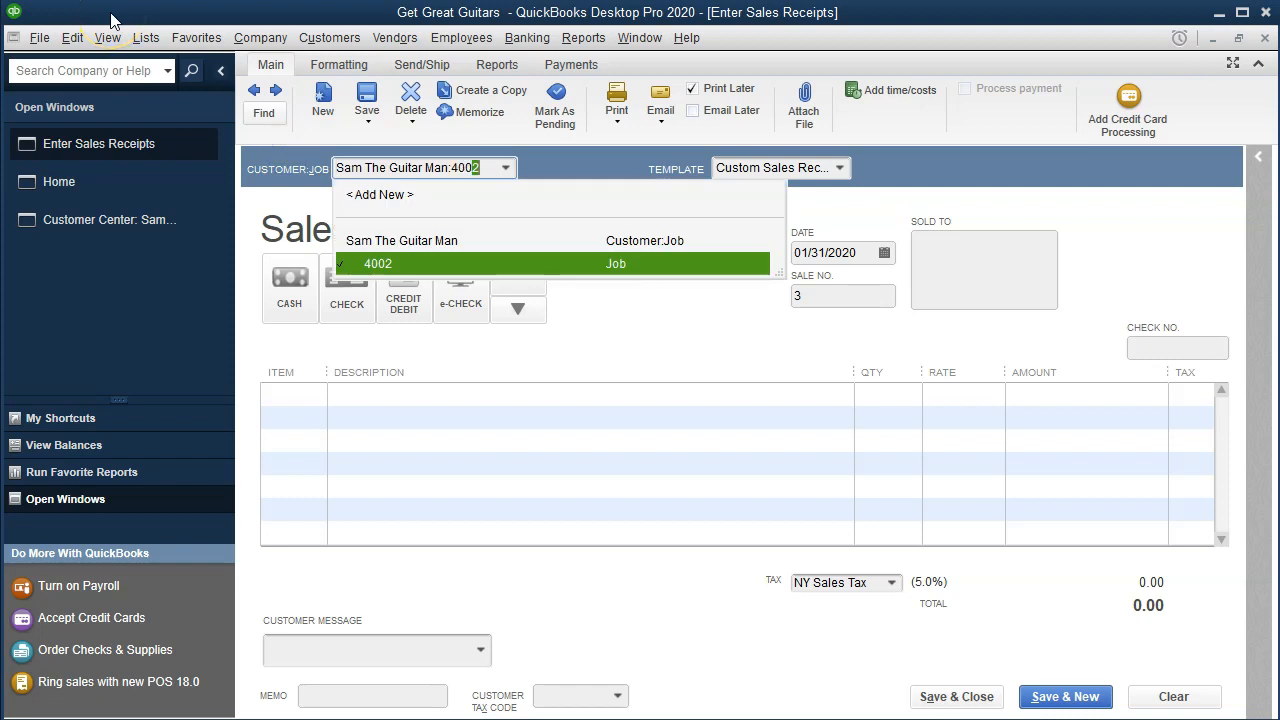
left_click(388, 266)
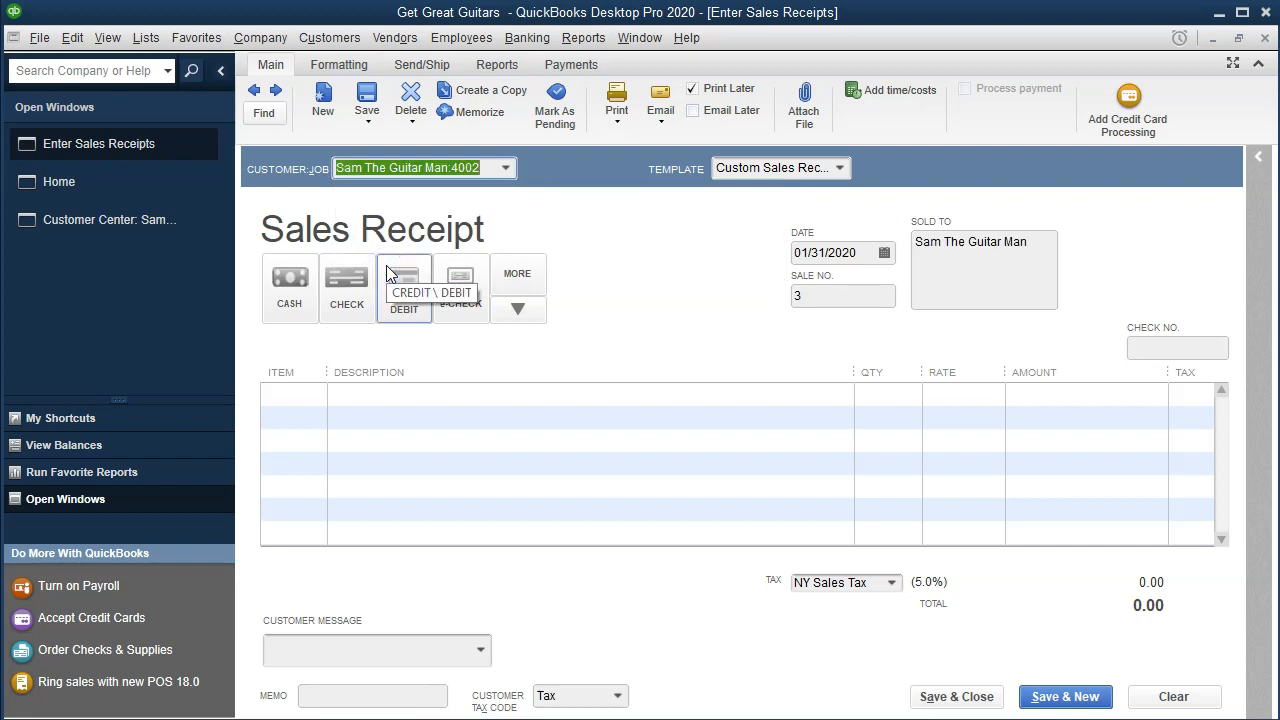
key("Tab")
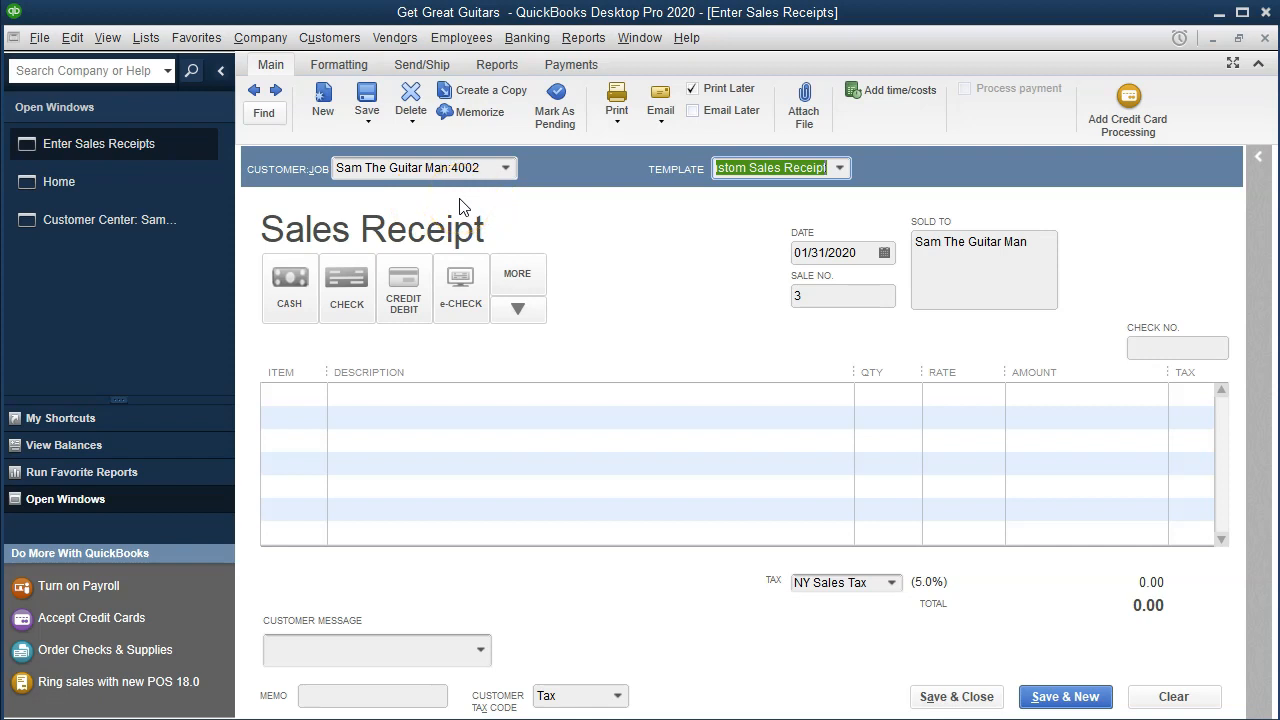
left_click(503, 168)
left_click(503, 168)
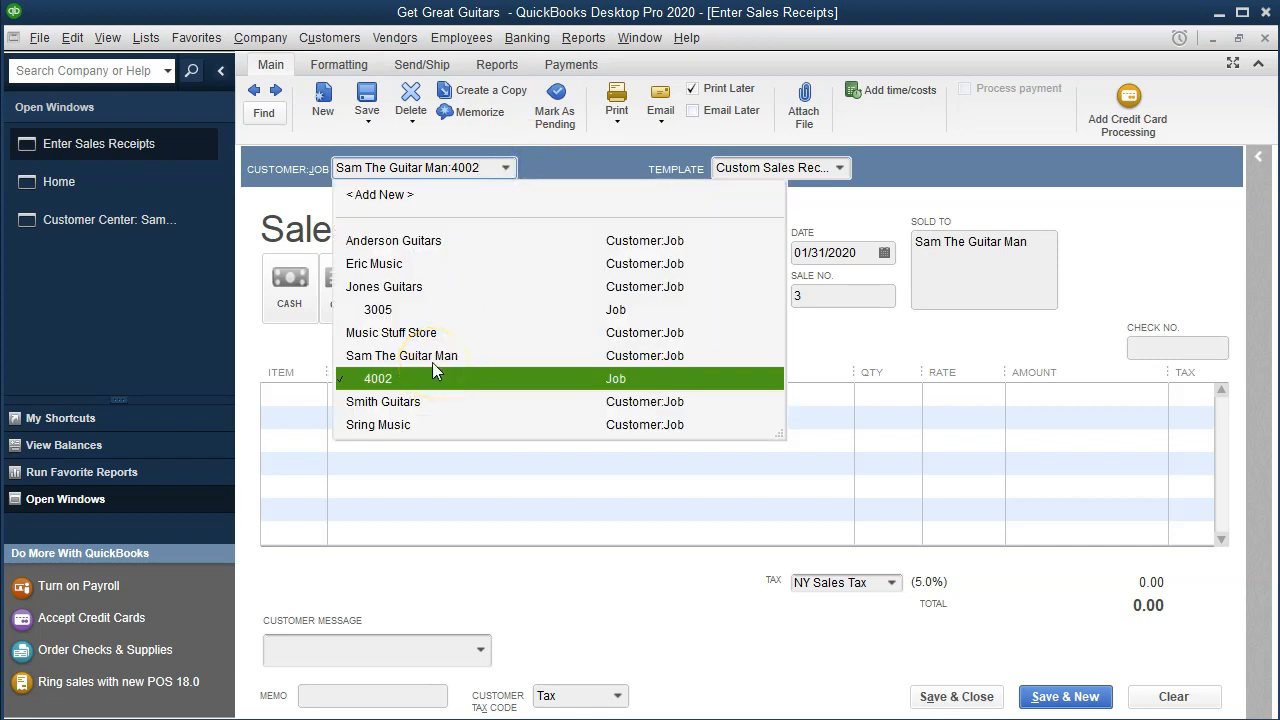
left_click(920, 350)
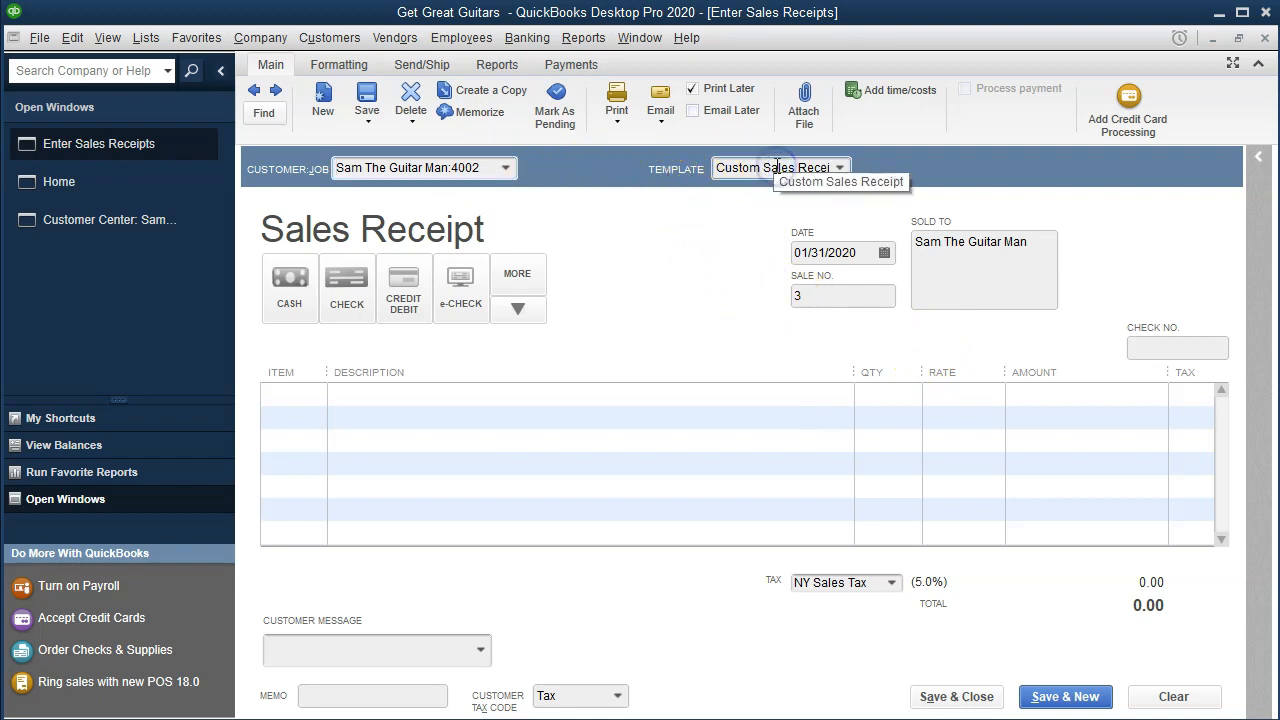
Set the sales receipt's payment method to Cash and go to the first item line
left_click(265, 300)
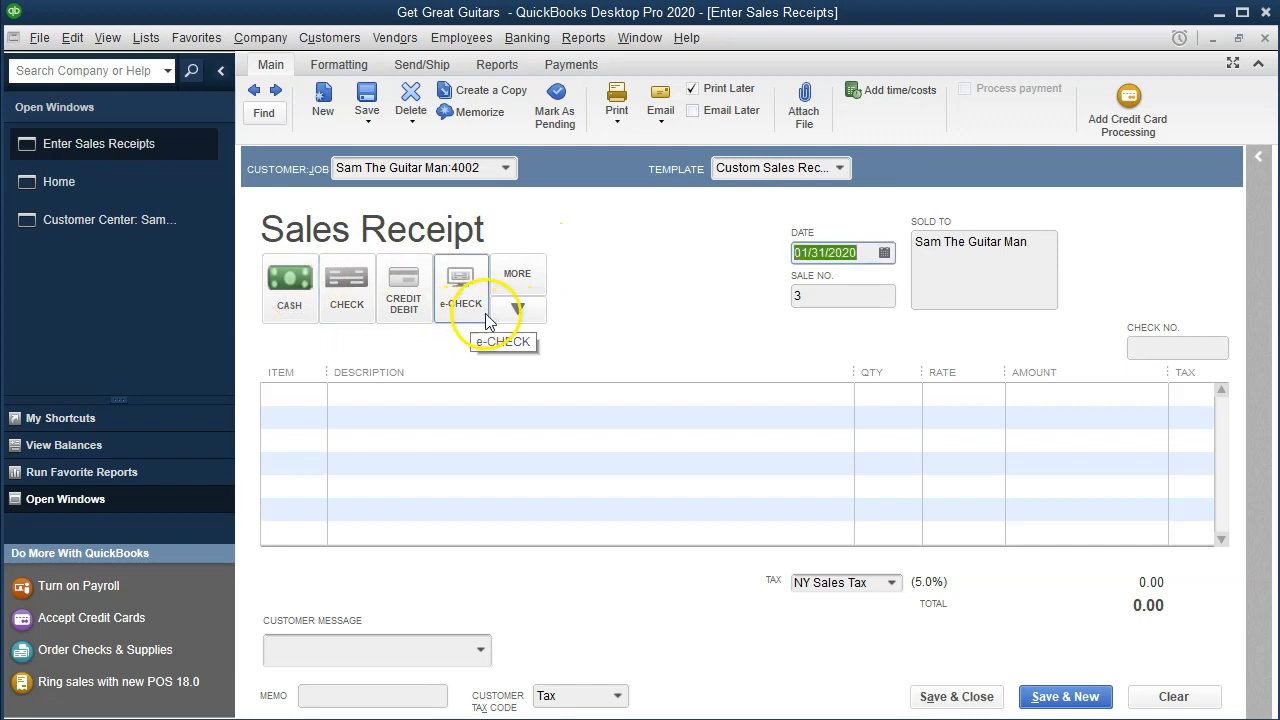
key("Tab")
key("Tab")
key("Tab")
key("Tab")
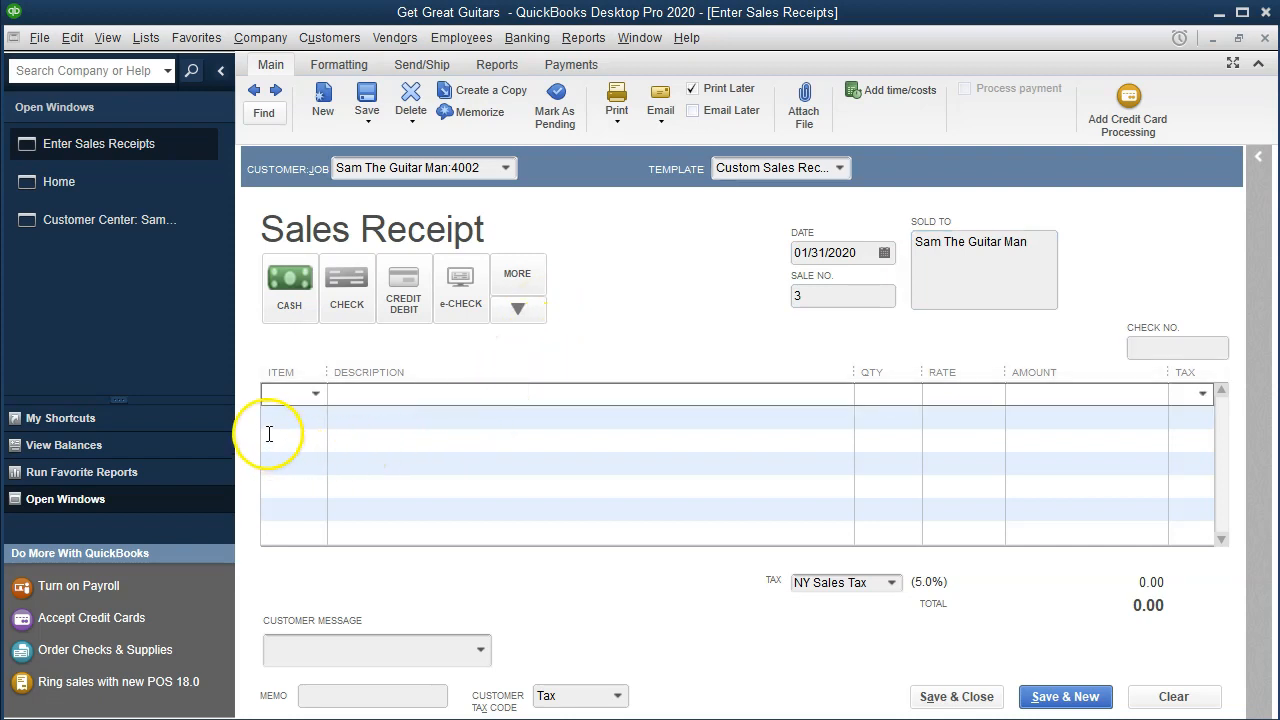
Choose Partial Service as the item on the first line of the sales receipt
left_click(317, 396)
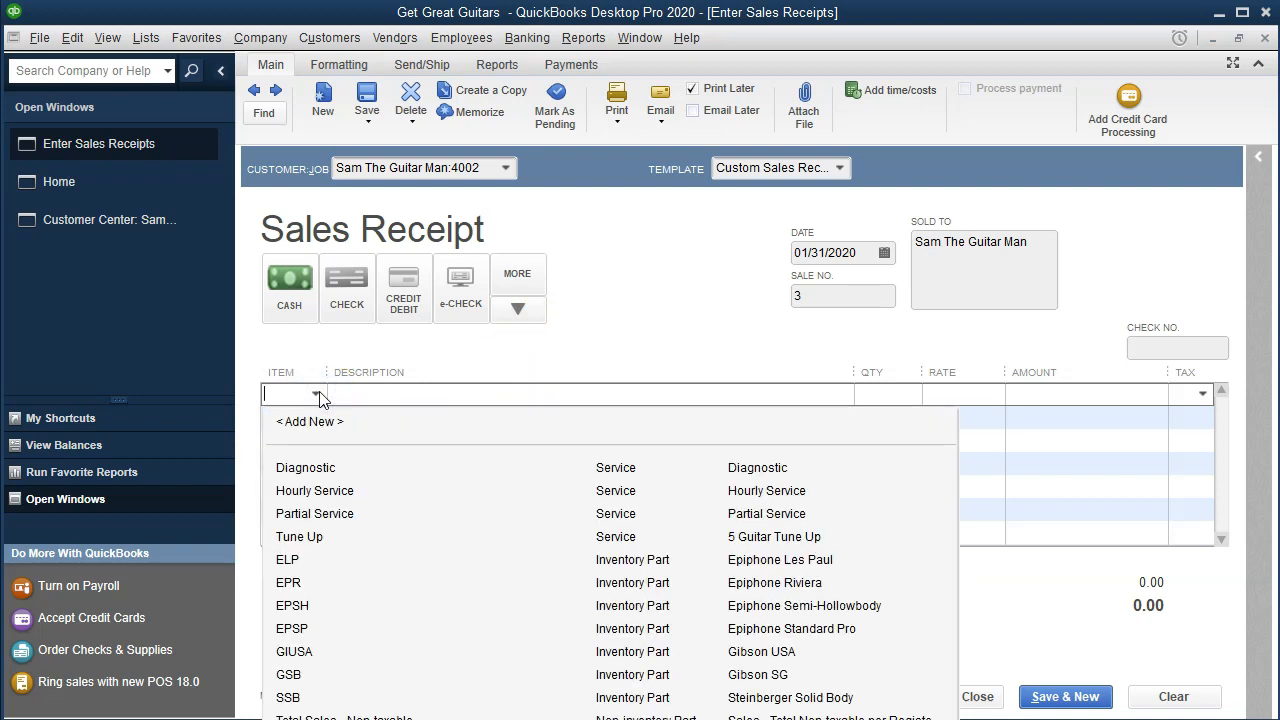
type("gu")
key("BackSpace")
key("BackSpace")
type("g")
key("BackSpace")
key("BackSpace")
type("p")
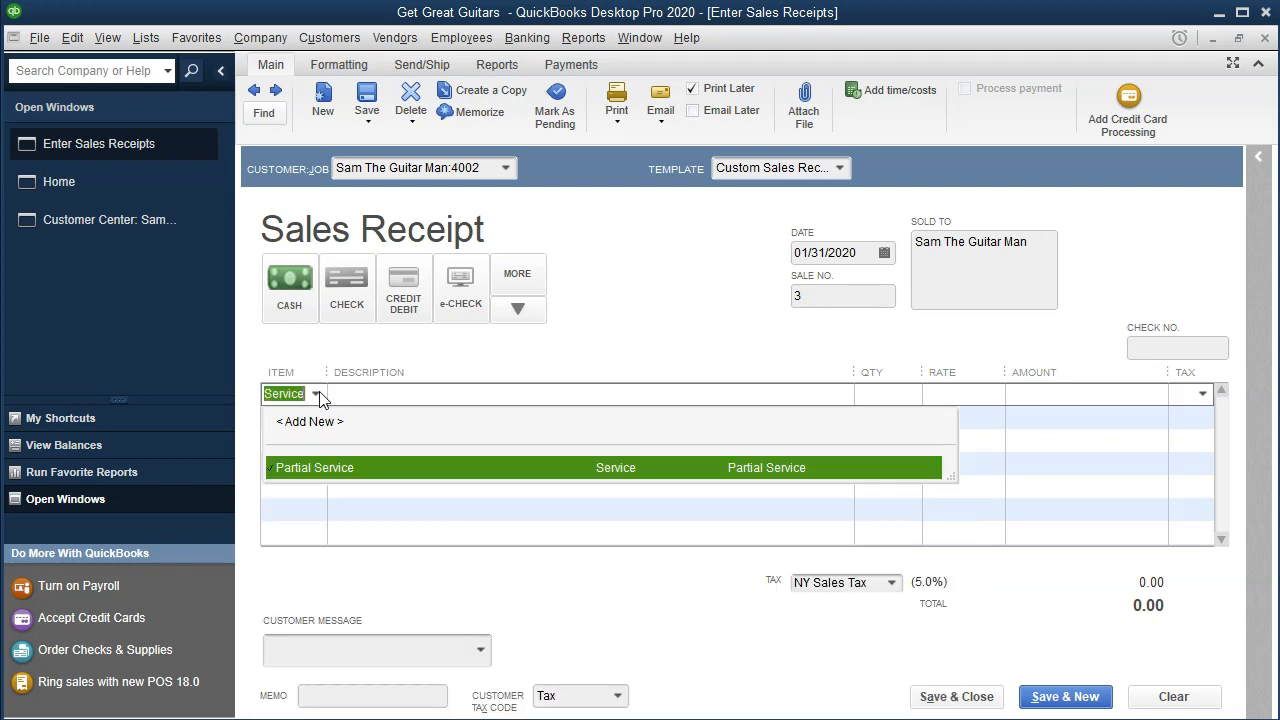
key("Tab")
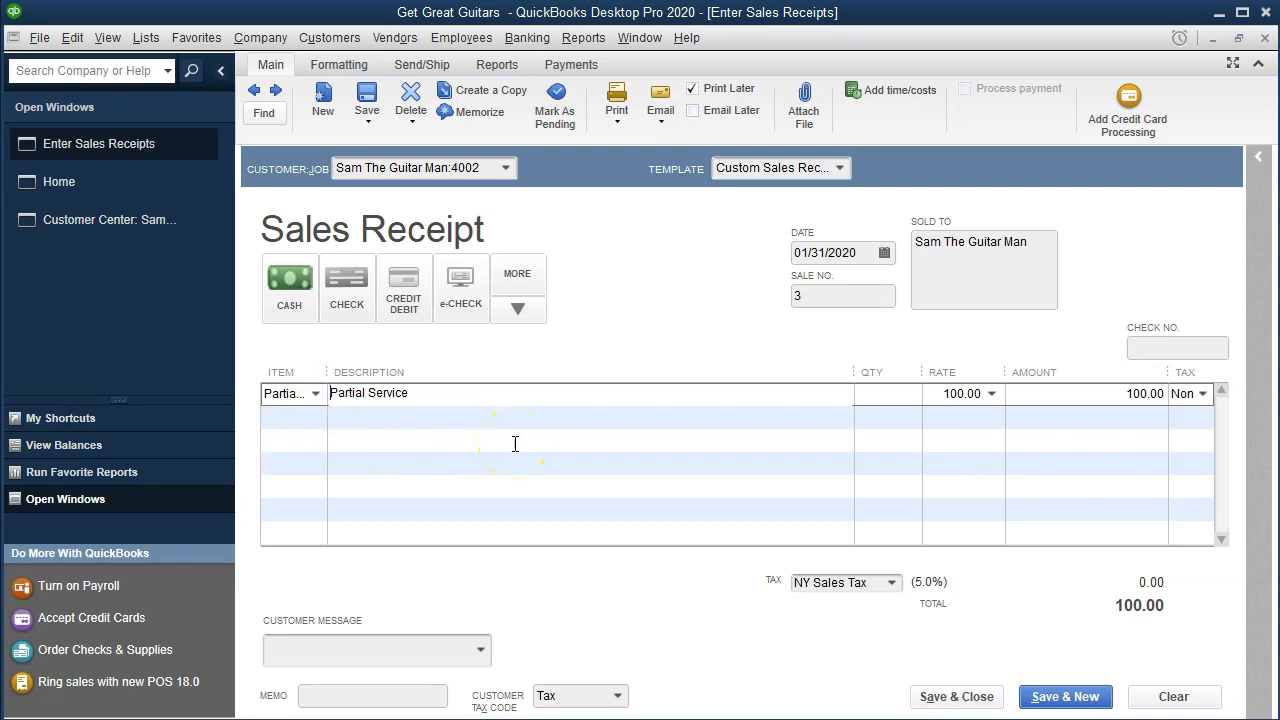
Set the quantity of the Partial Service line to 1, keeping its rate and tax code
key("Tab")
type("1")
key("Tab")
key("Tab")
key("Tab")
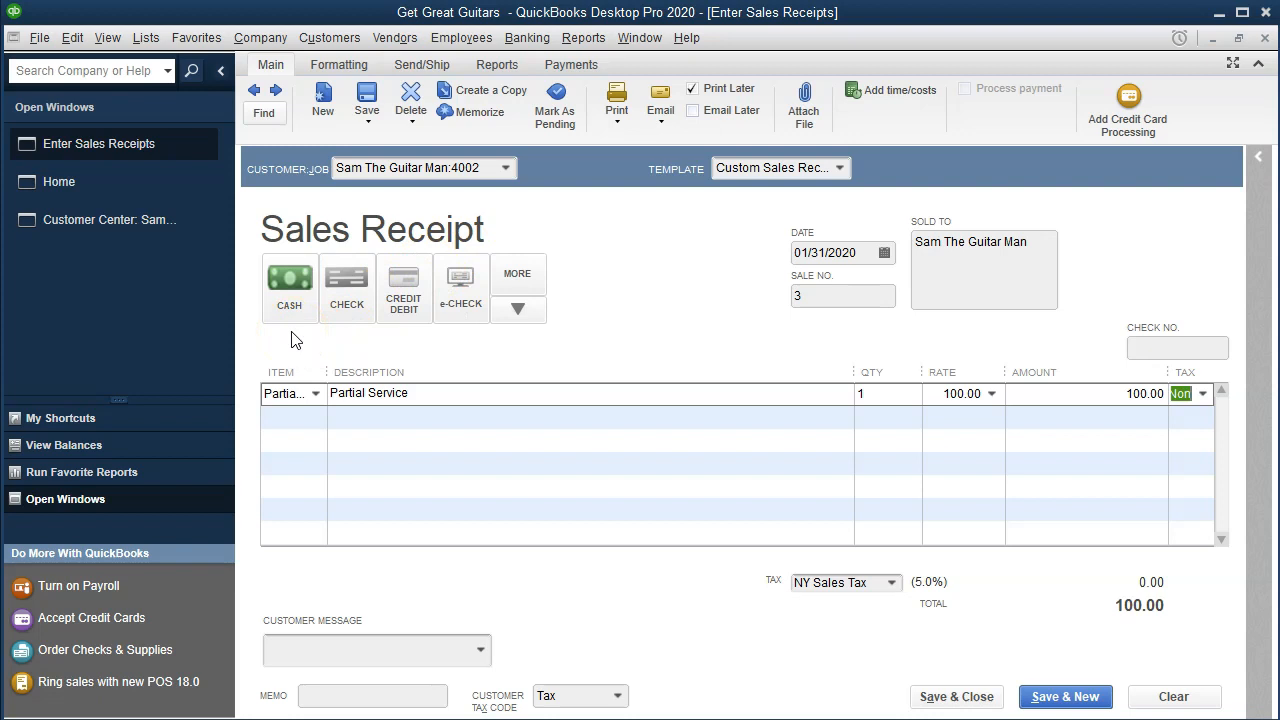
Save the completed sales receipt for job 4002 and close the form
left_click(468, 446)
left_click(845, 582)
left_click(945, 619)
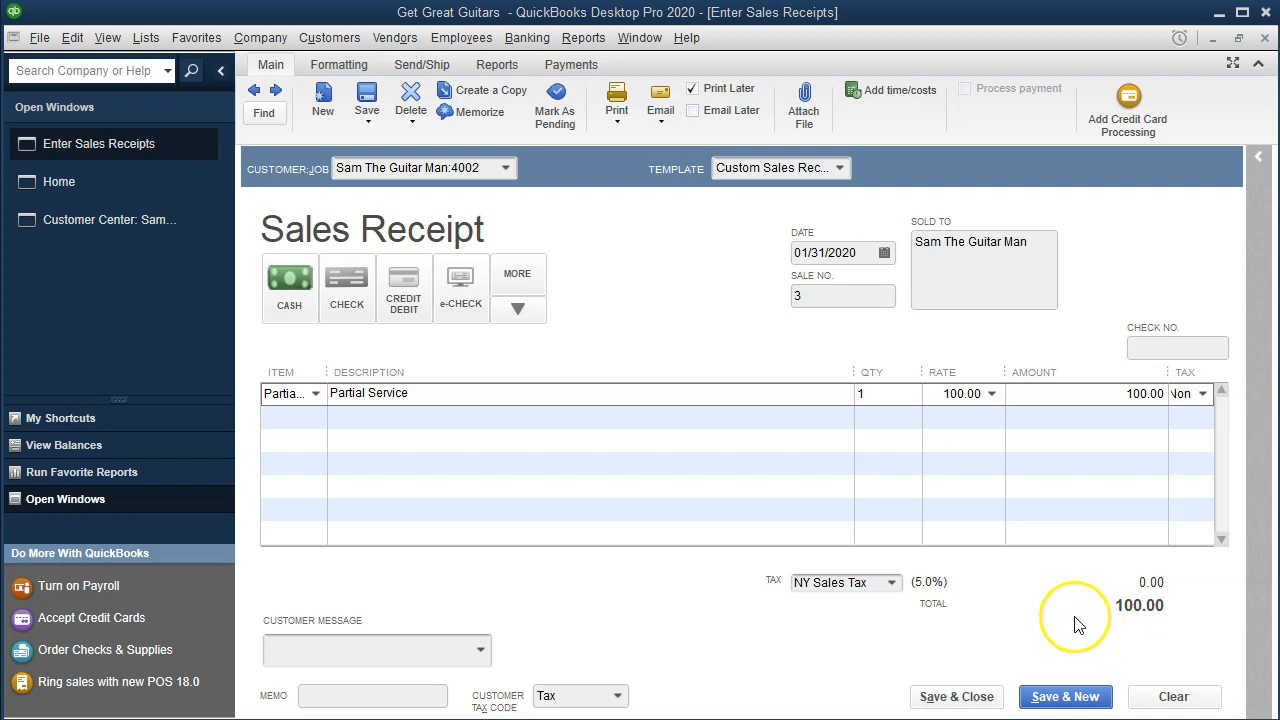
left_click(960, 696)
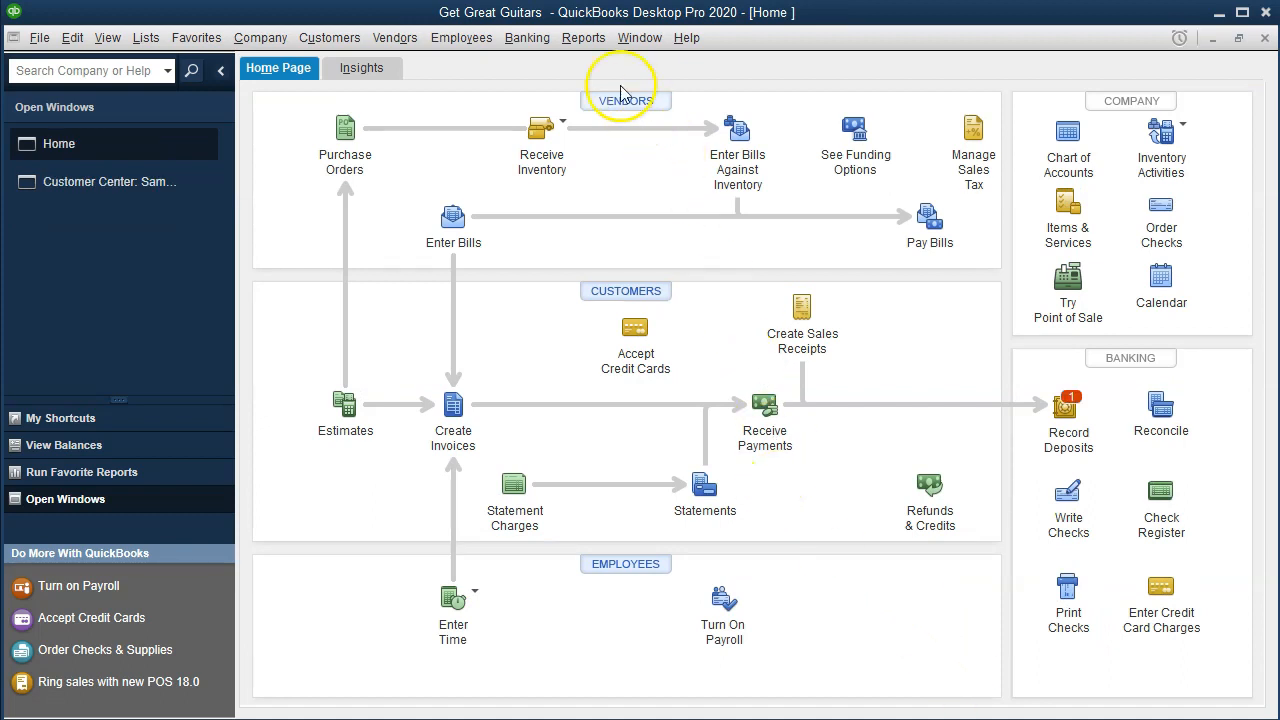
Open the Balance Sheet Standard report from the company and financial reports
left_click(585, 45)
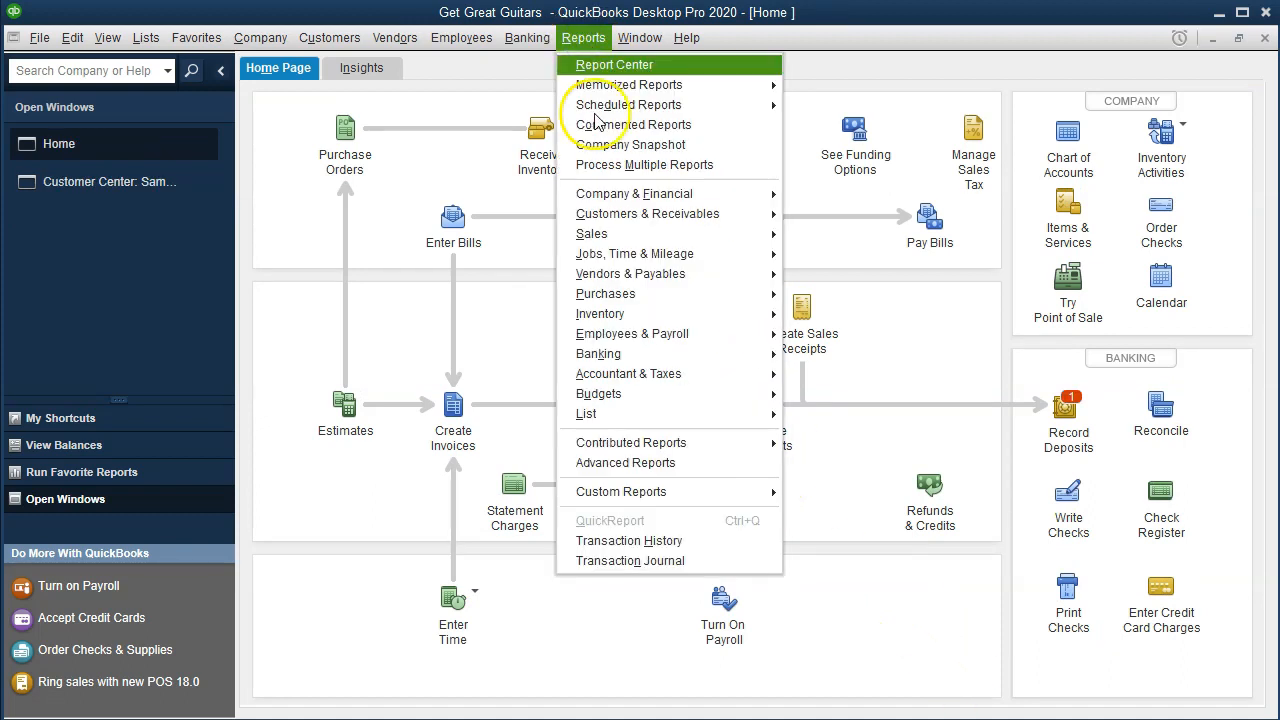
mouse_move(636, 200)
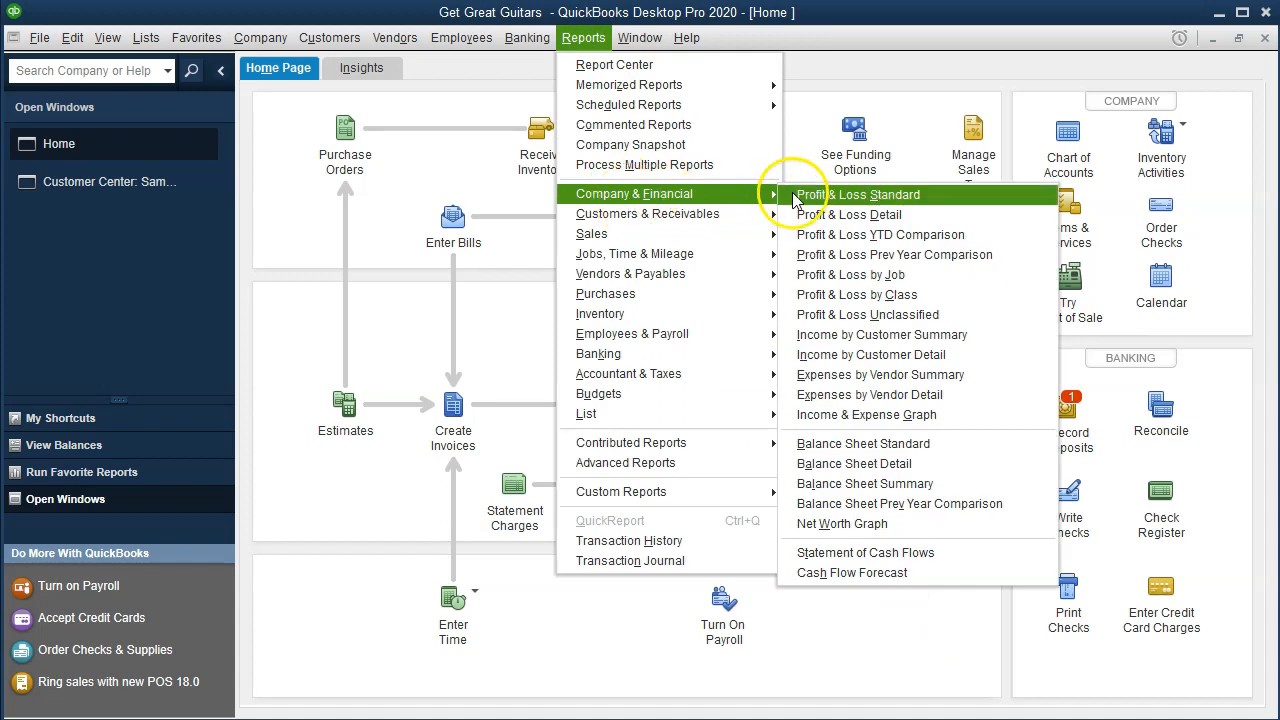
left_click(830, 443)
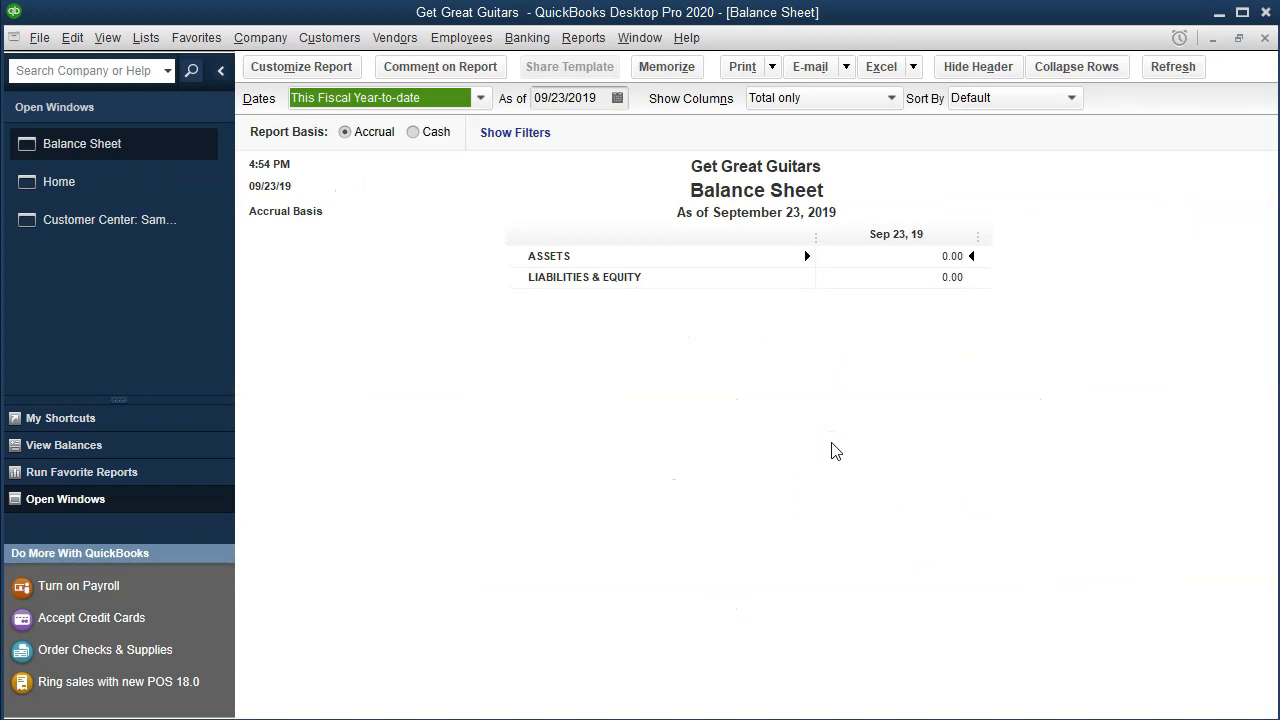
key("Tab")
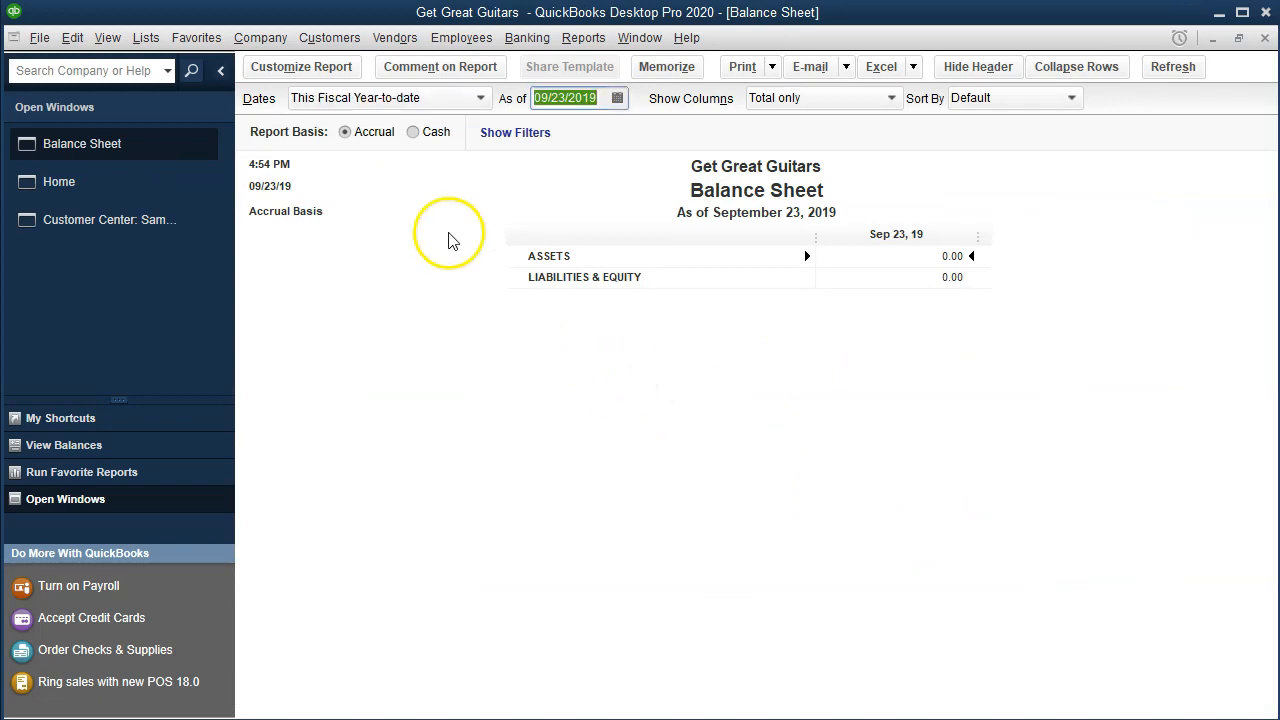
Customize the balance sheet's date range to run from 01/01/2020 to 12/31/2020
left_click(301, 70)
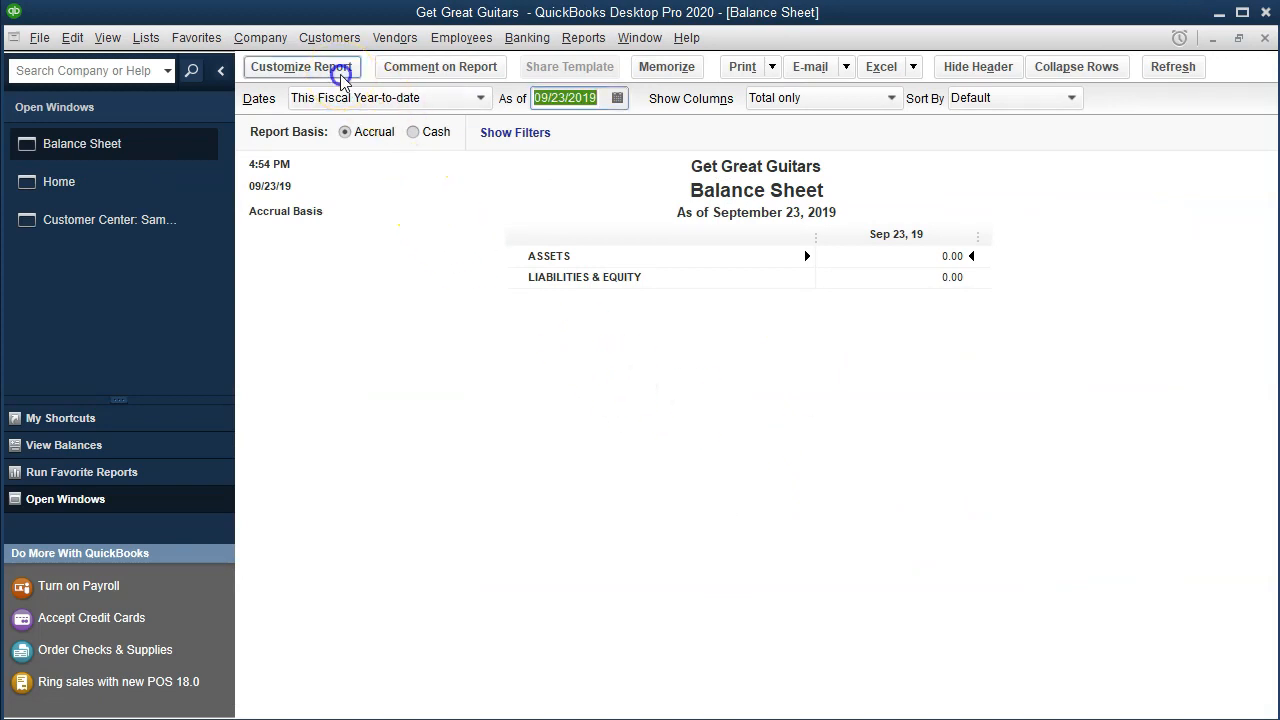
key("Tab")
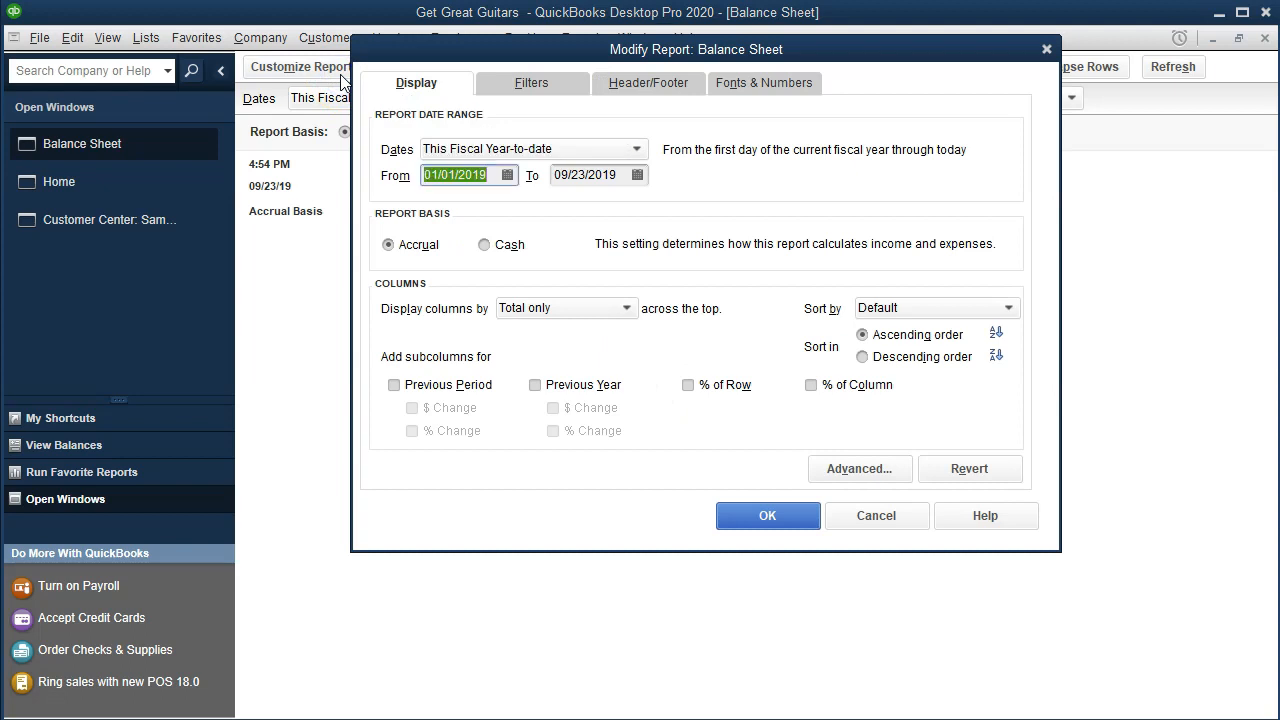
type("0")
type("1/01/2")
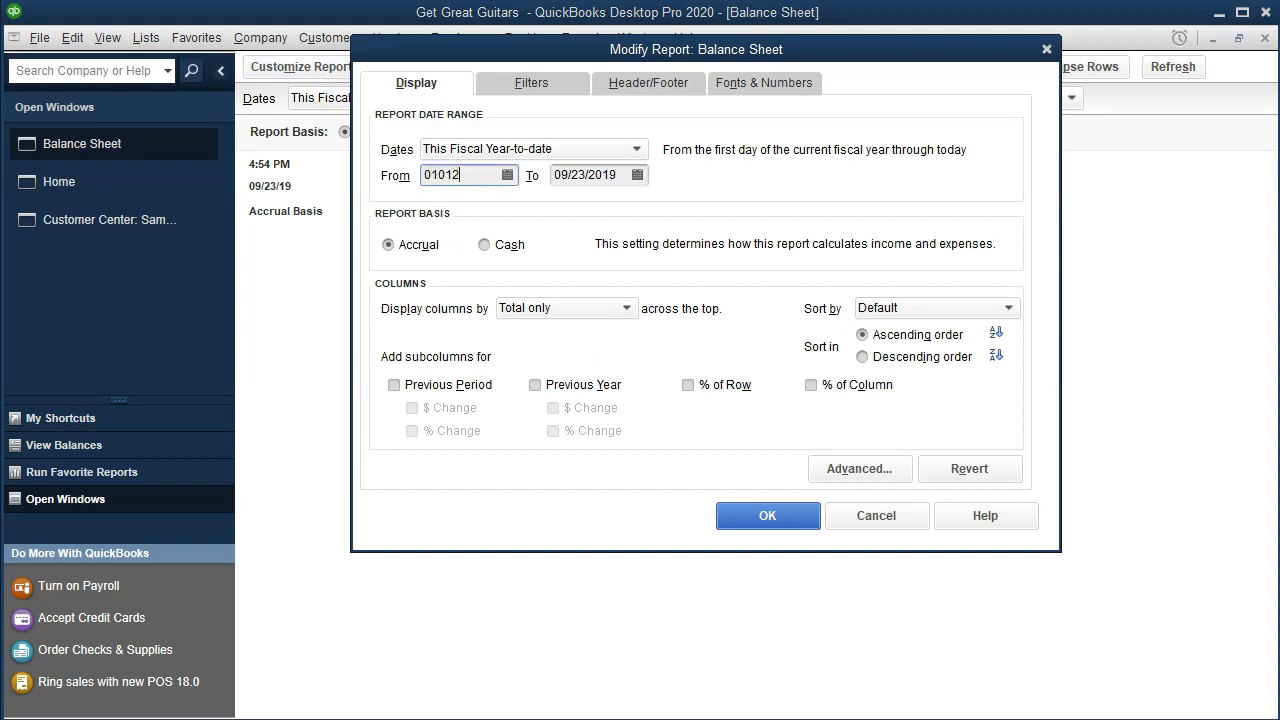
type("020")
key("Tab")
type("12/31/2020")
key("Tab")
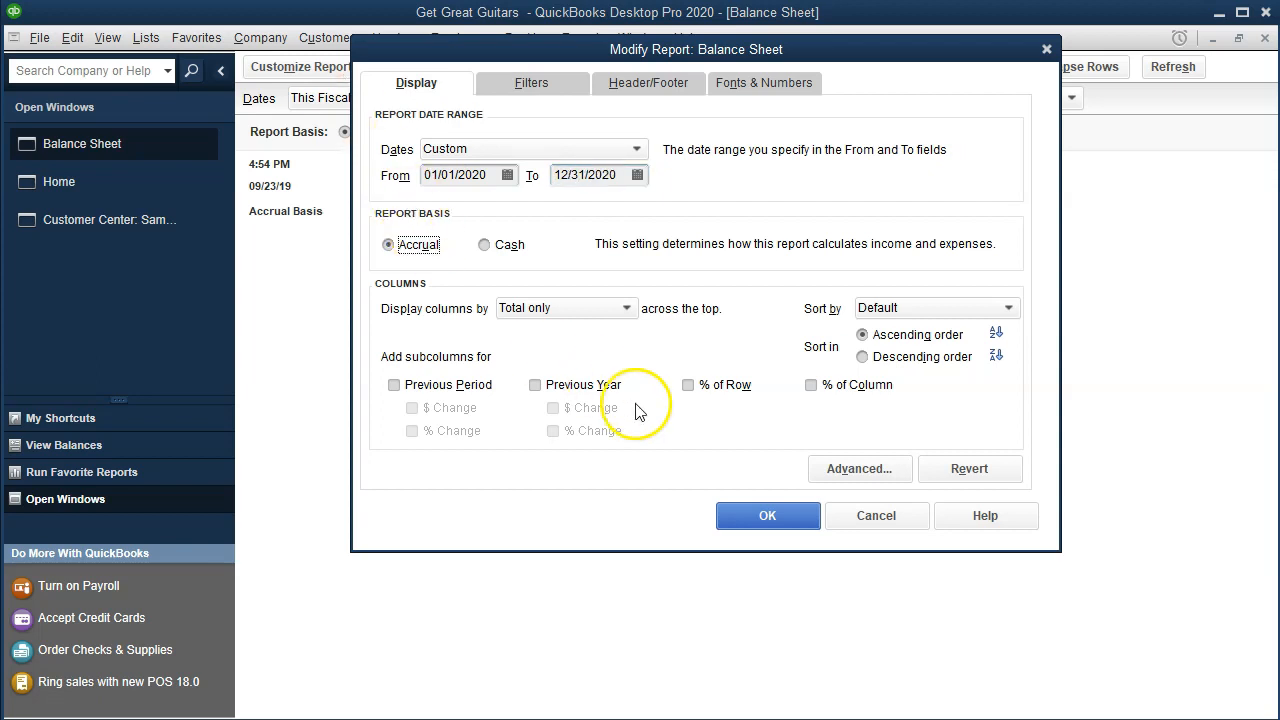
left_click(744, 524)
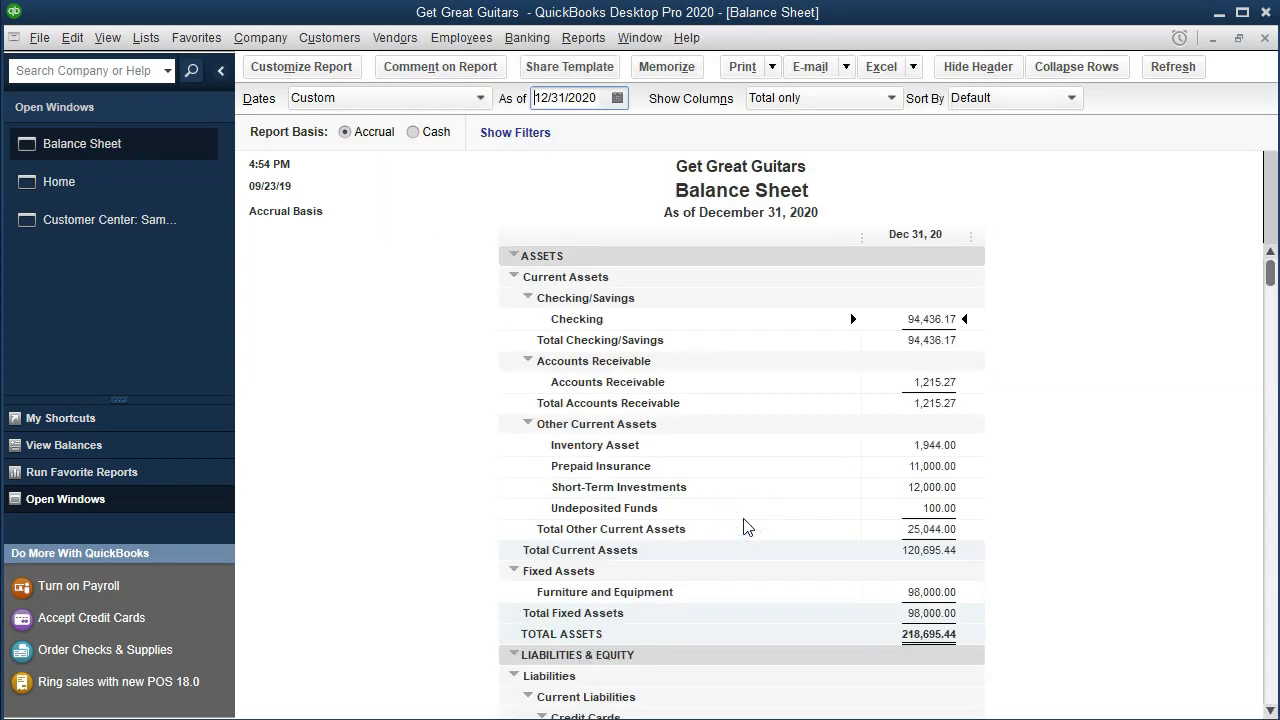
Drill down into the Undeposited Funds amount on the balance sheet to view its underlying transactions
left_click(915, 510)
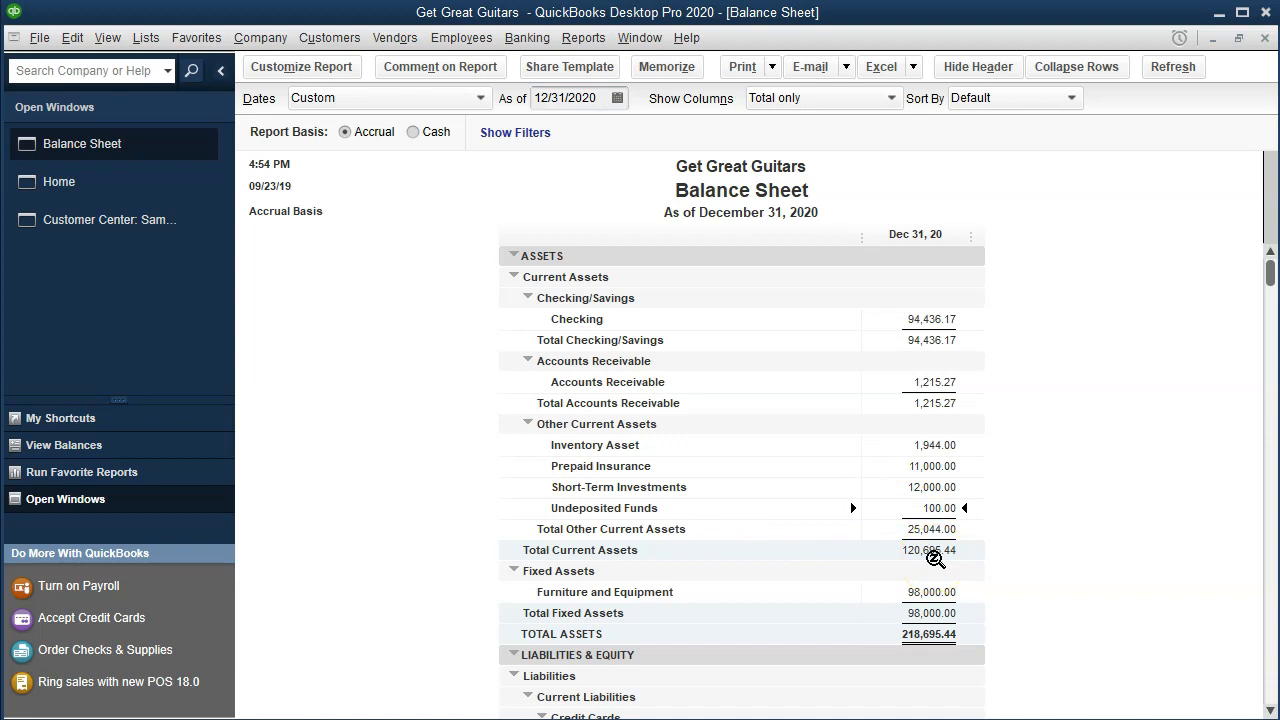
double_click(938, 510)
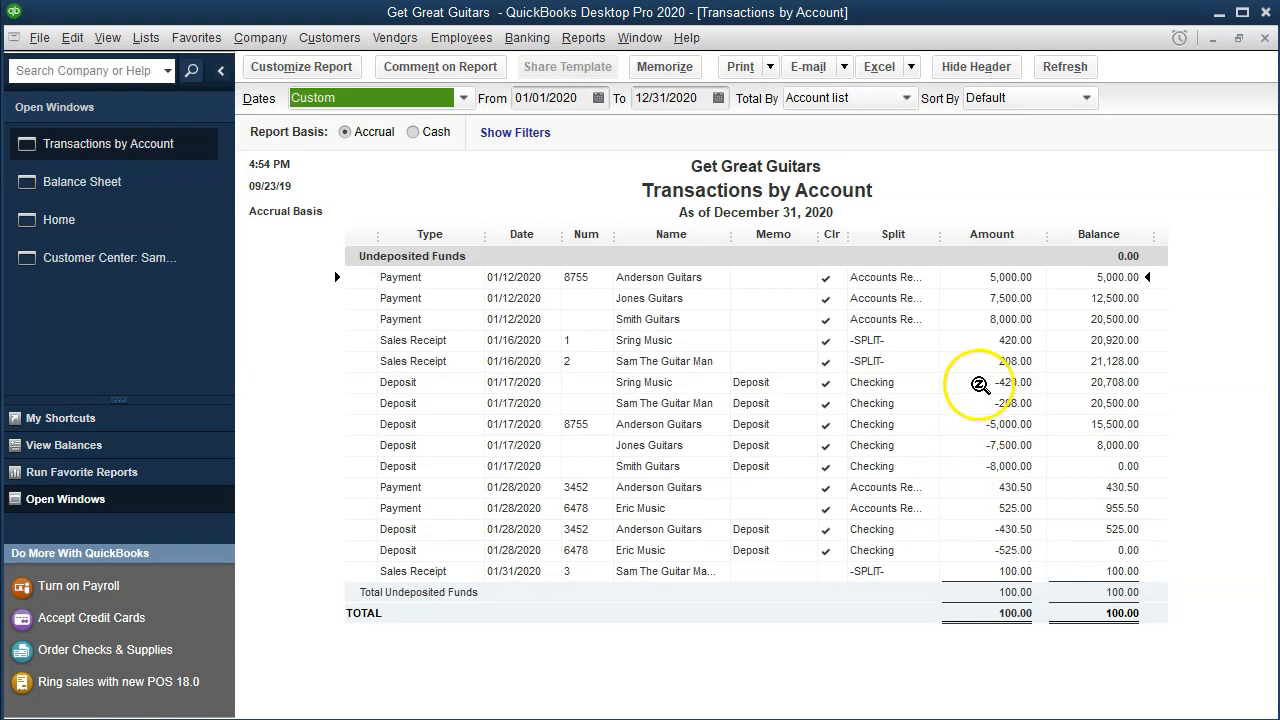
Widen the Name column to read the full job name on the 01/31/2020 sales receipt, and close the transactions report
left_click(1008, 572)
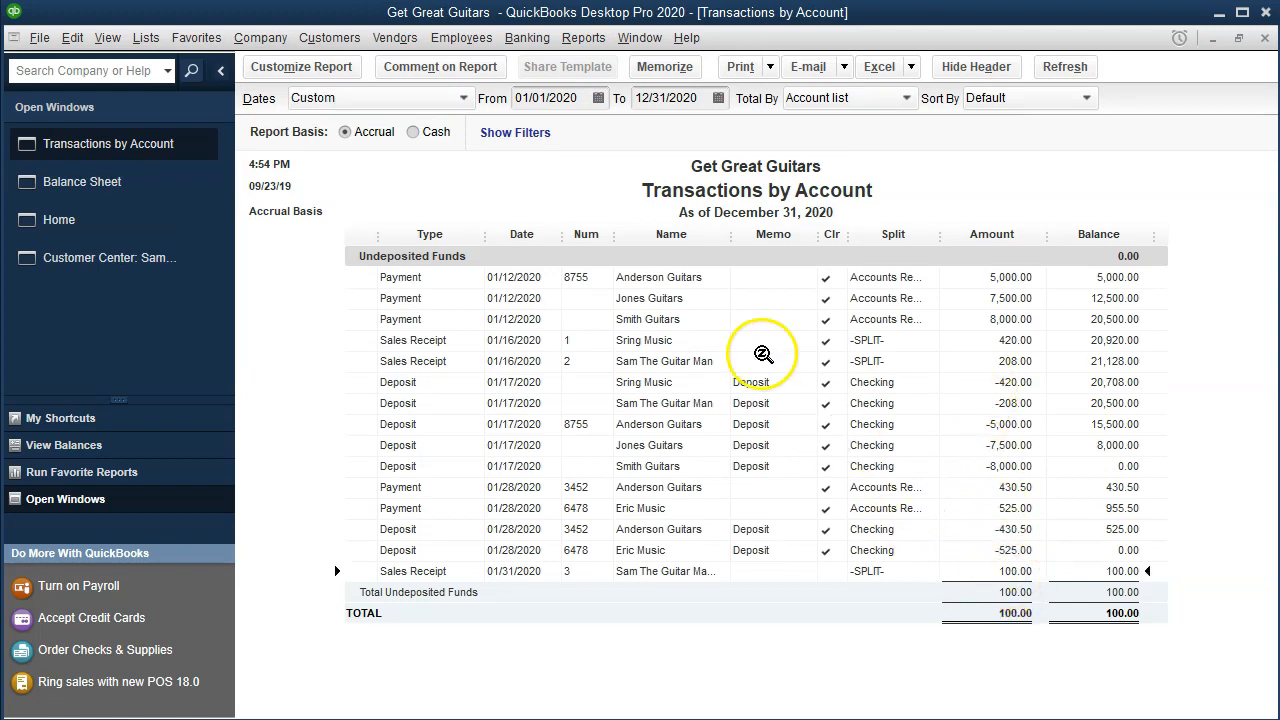
left_click_drag(731, 236, 822, 257)
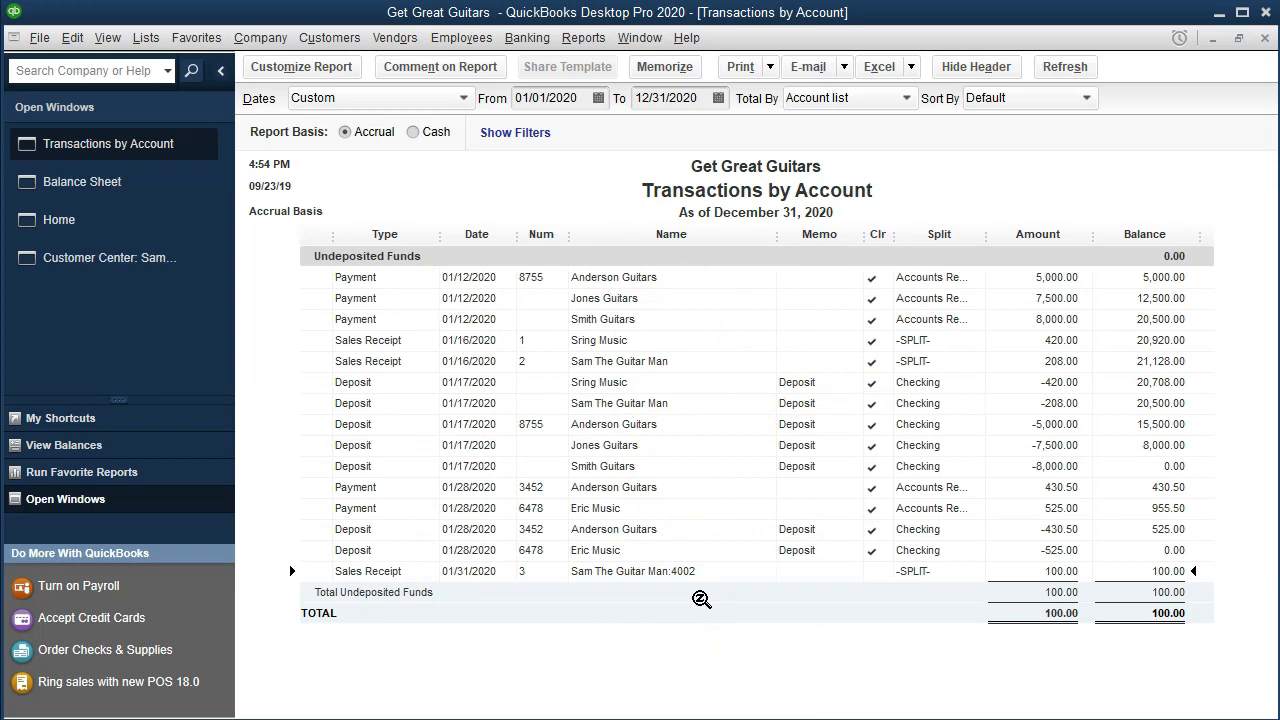
left_click(1260, 42)
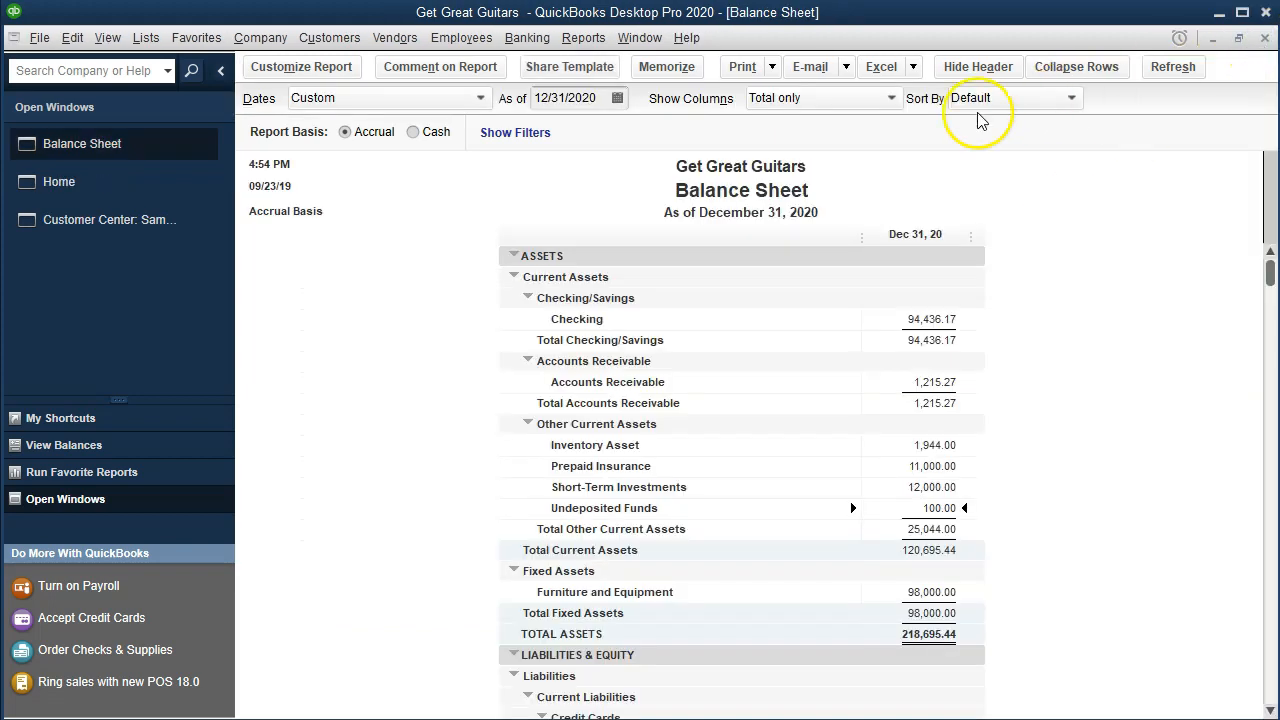
Open the Profit & Loss Standard report from the company and financial reports
left_click(586, 40)
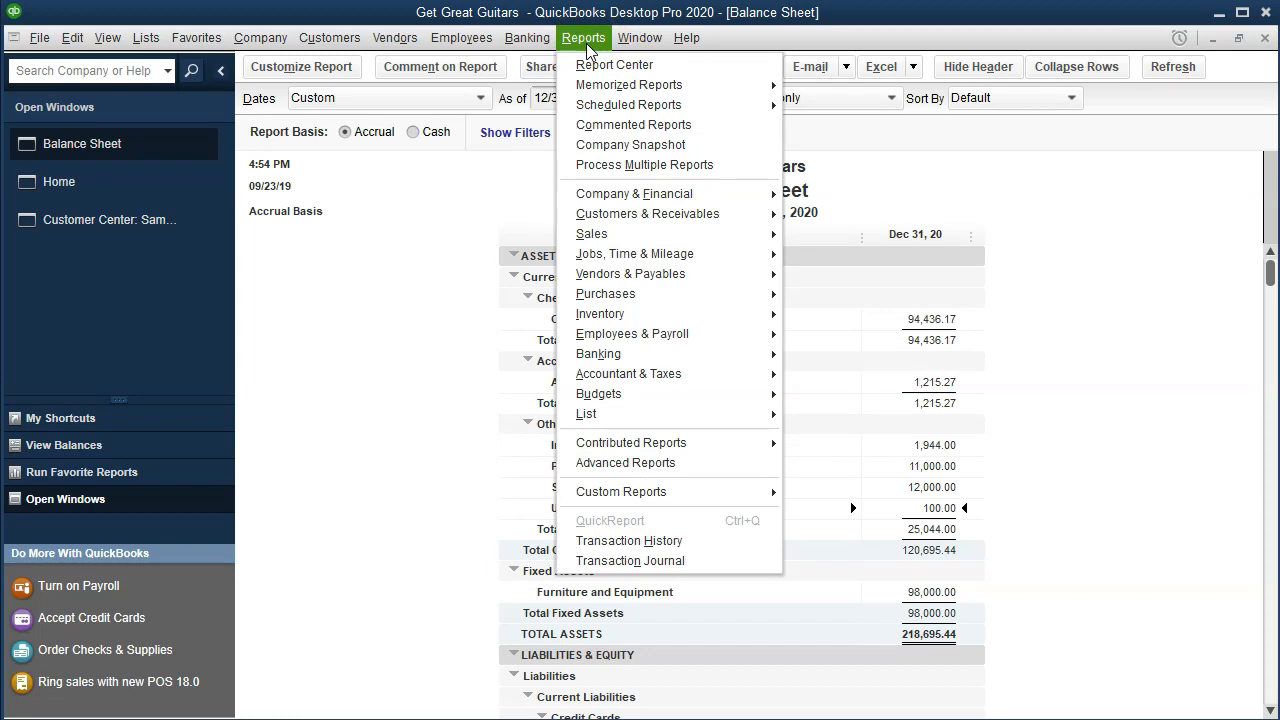
mouse_move(622, 195)
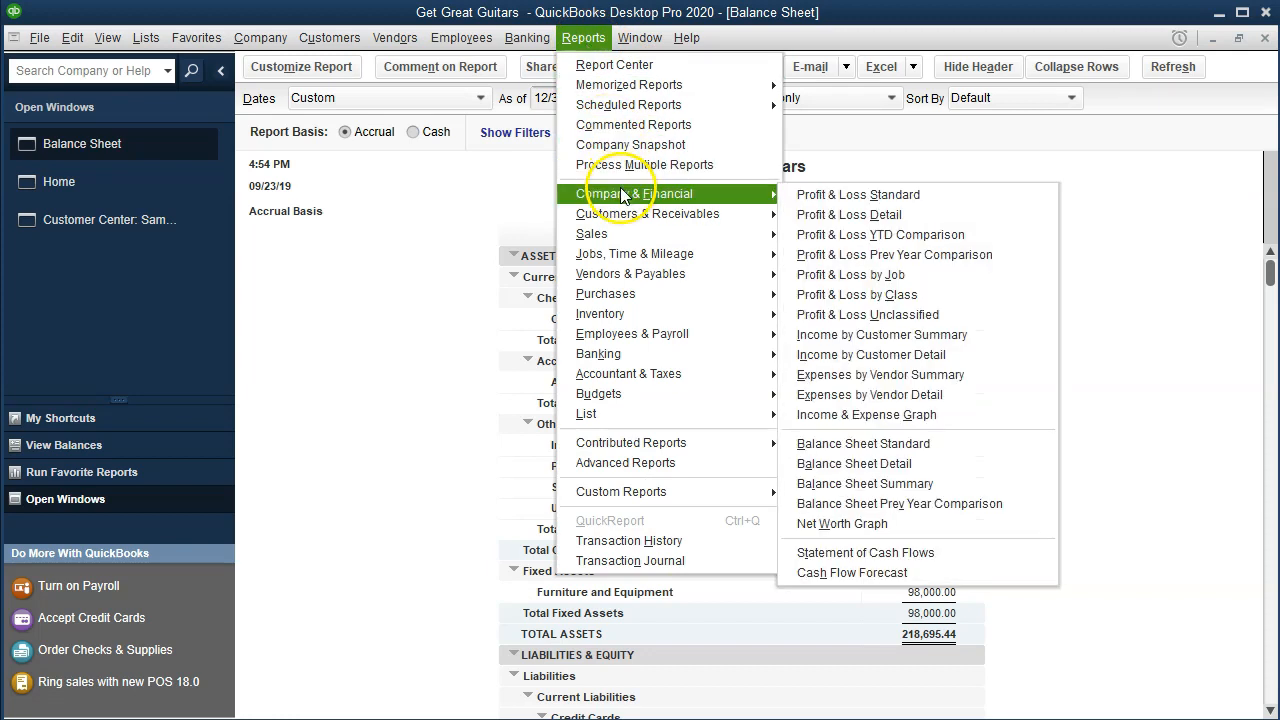
left_click(937, 200)
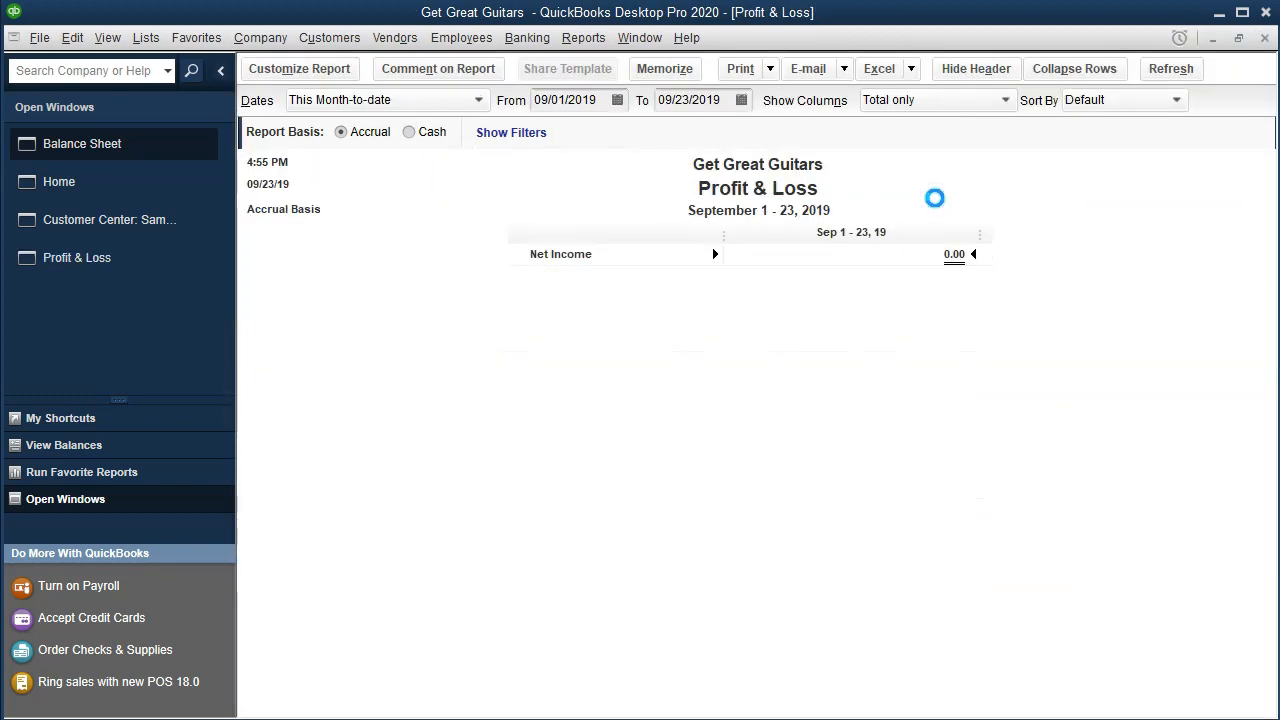
Set the Profit & Loss report's date range to run from 01/01/2020 to 12/31/2020
key("Tab")
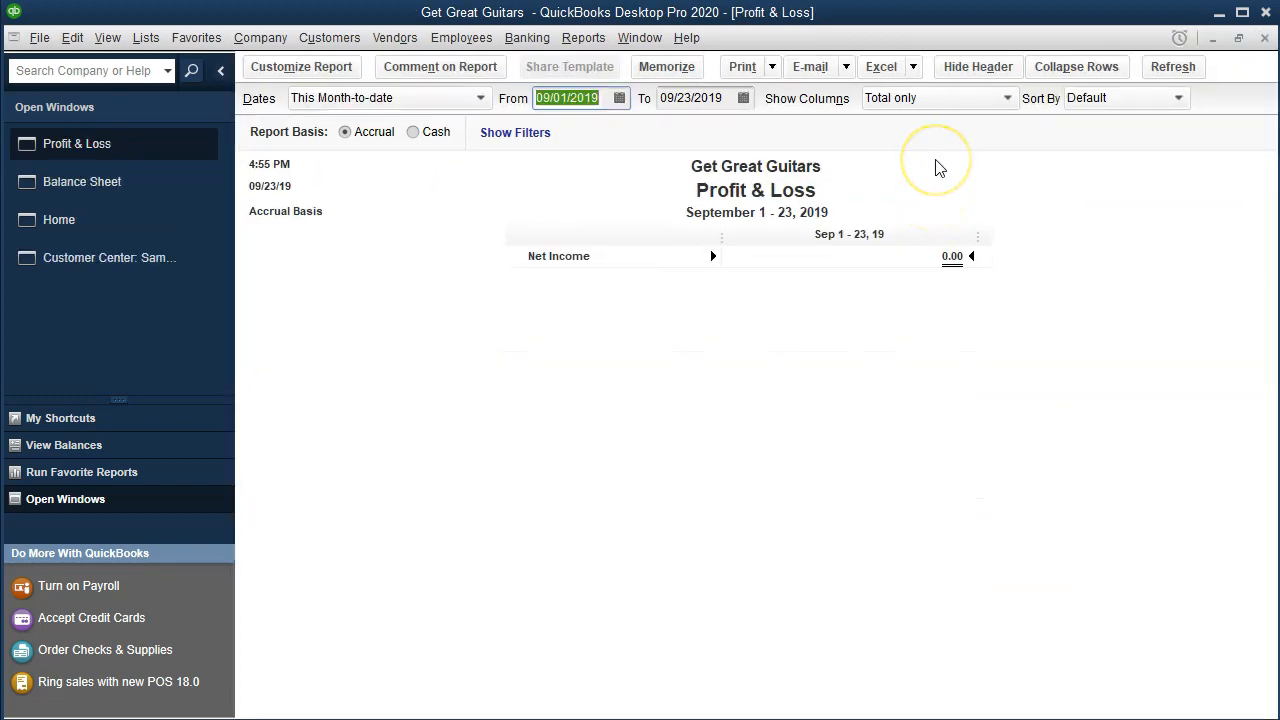
type("0")
type("1/01/2")
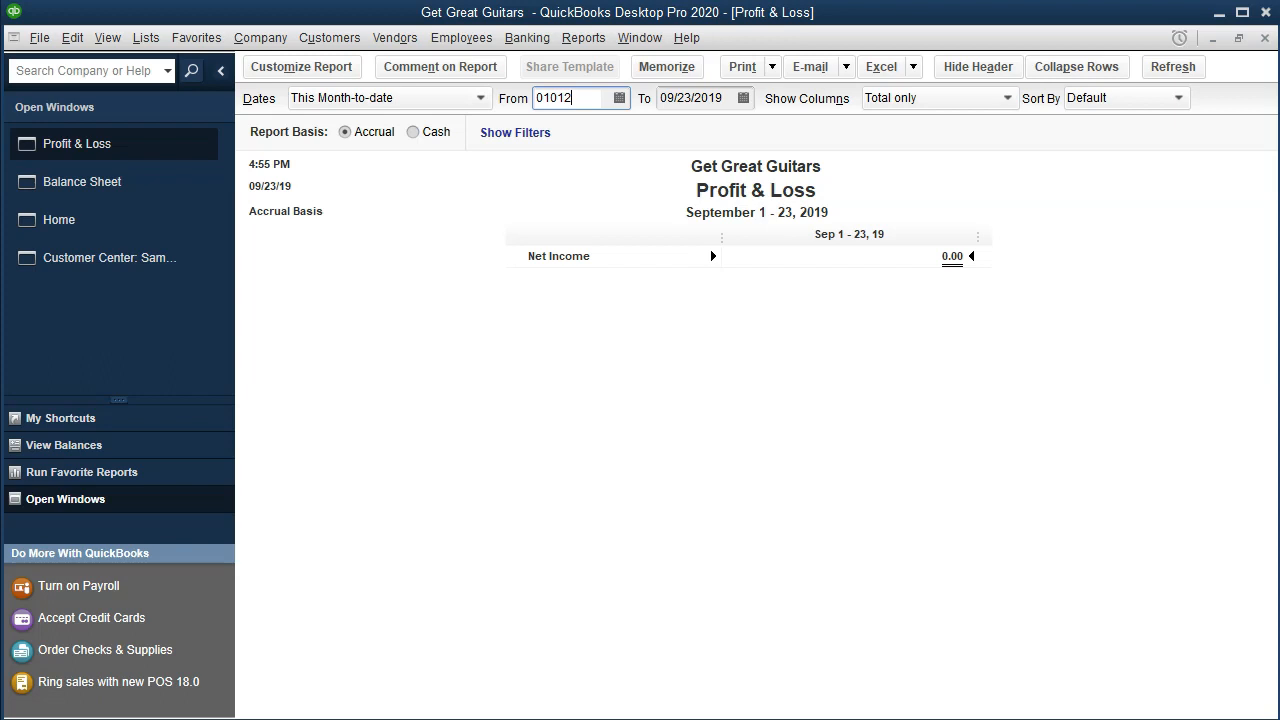
type("020")
key("Tab")
type("1")
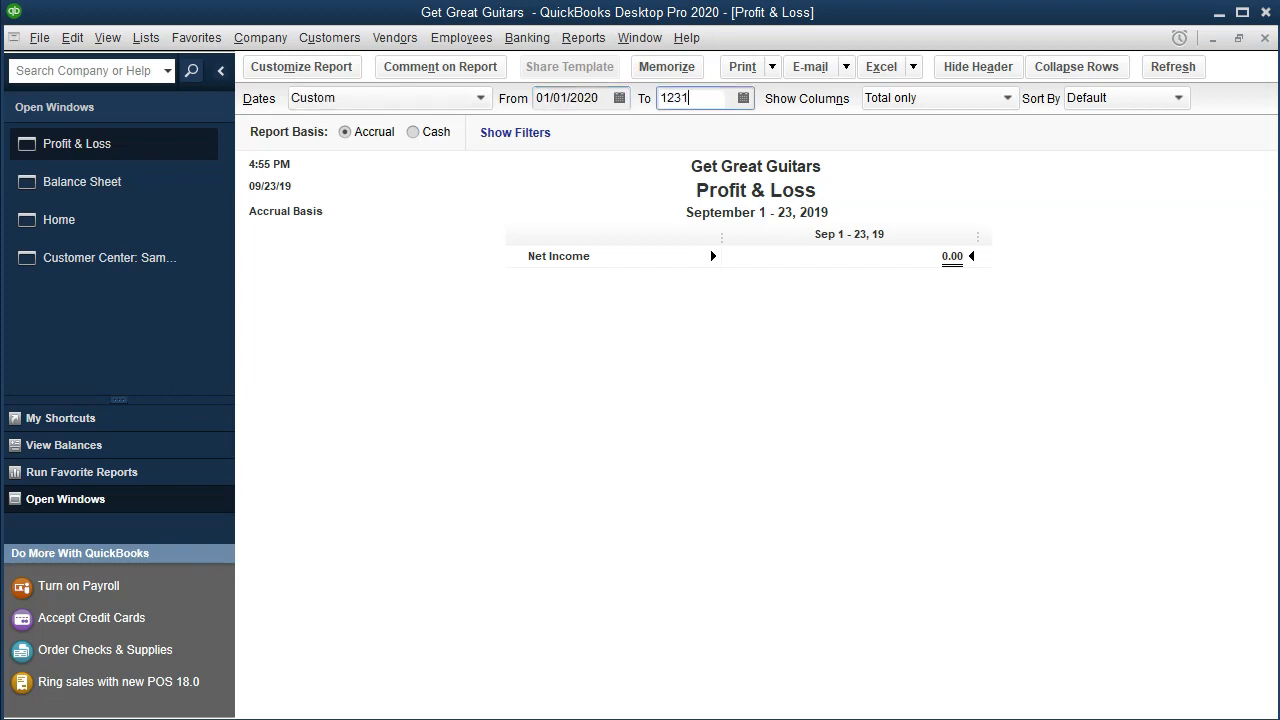
type("2/31/2020")
key("Tab")
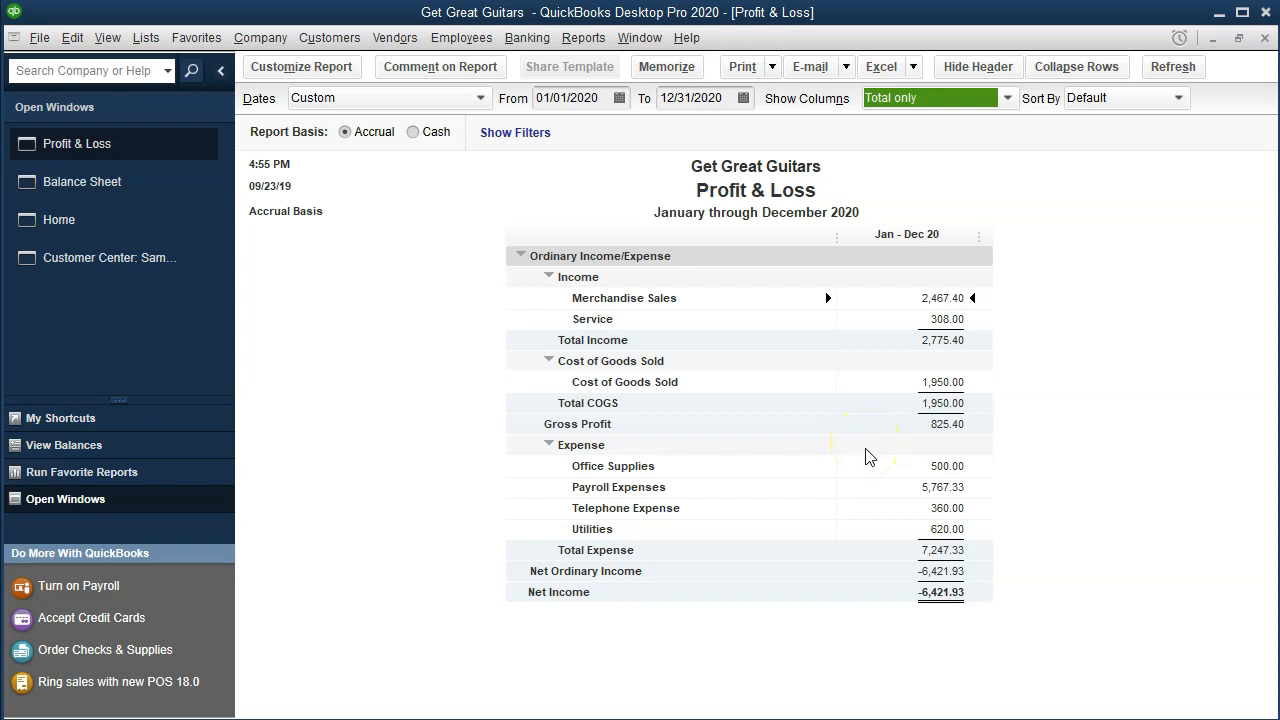
Drill down from the Service income amount to the 01/31/2020 Partial Service sales receipt, and return to the Profit & Loss report
left_click(950, 322)
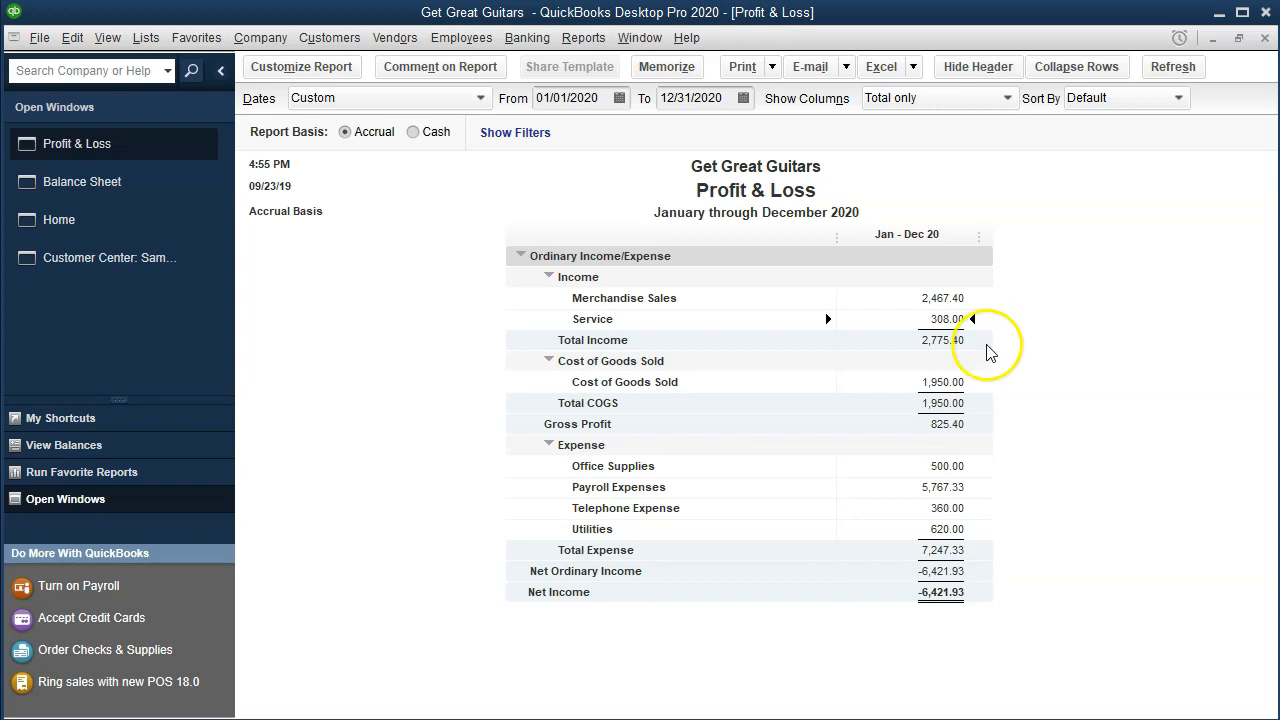
double_click(945, 319)
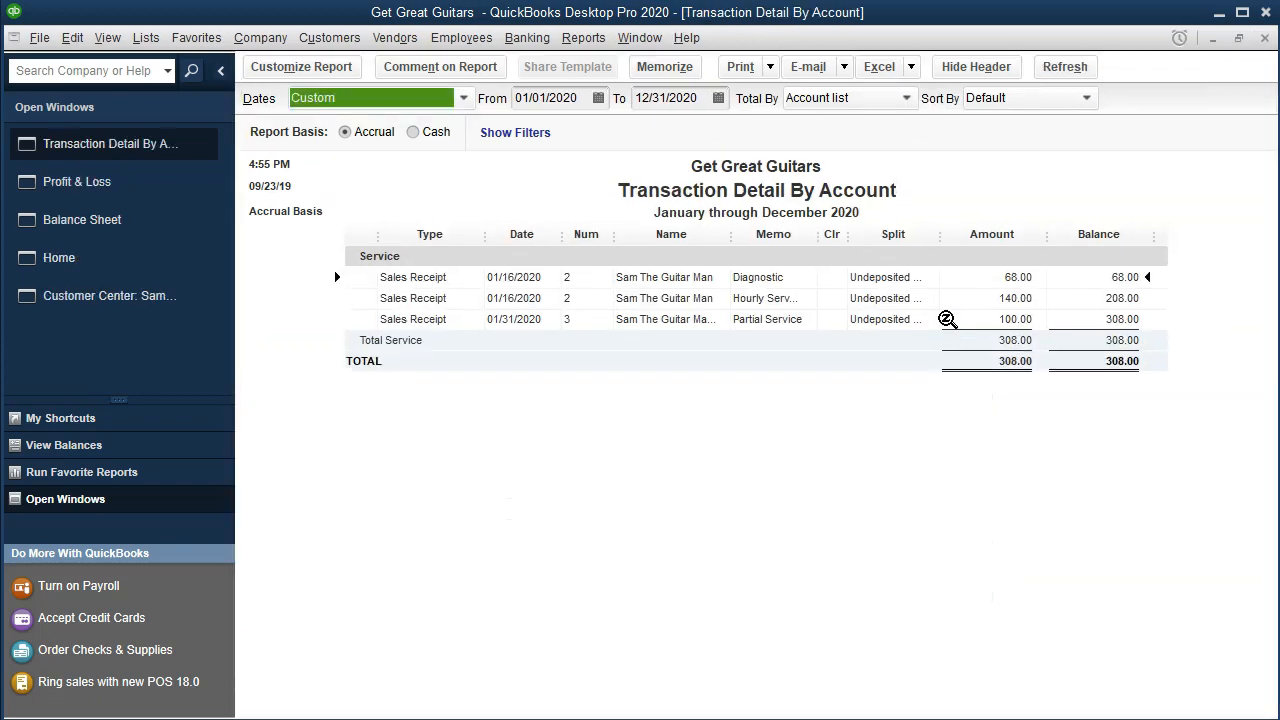
left_click(947, 319)
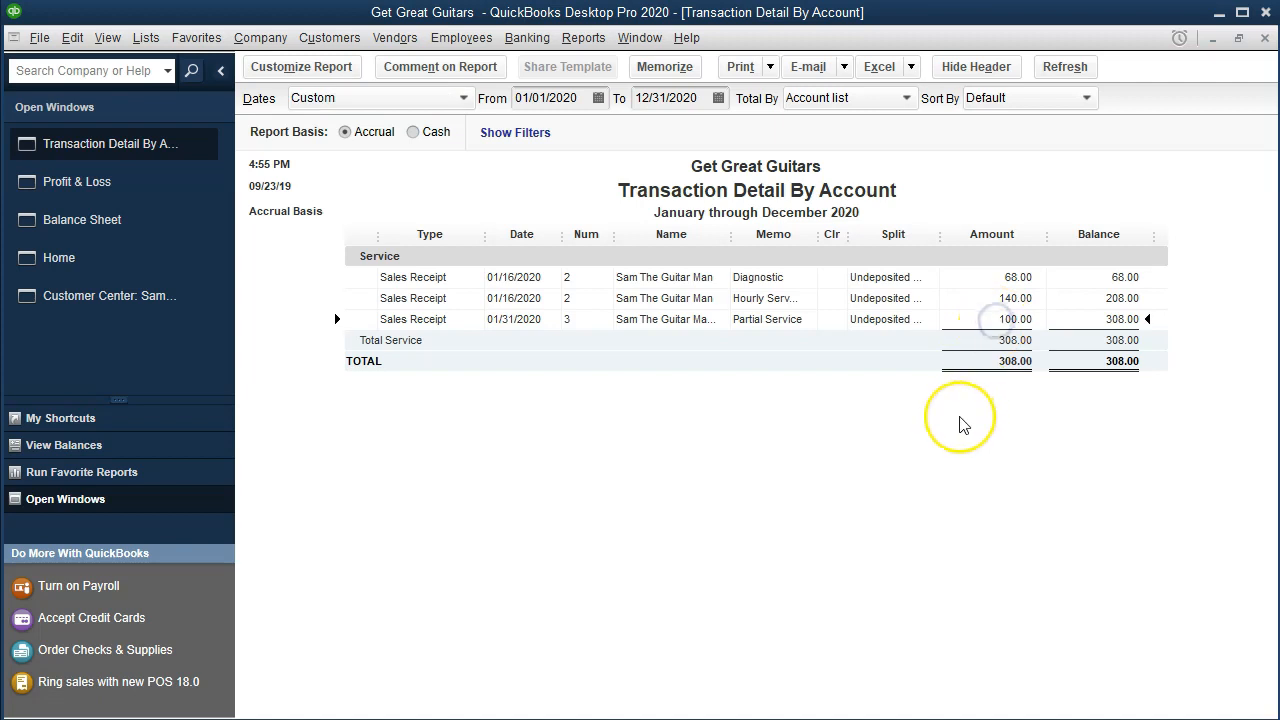
double_click(995, 319)
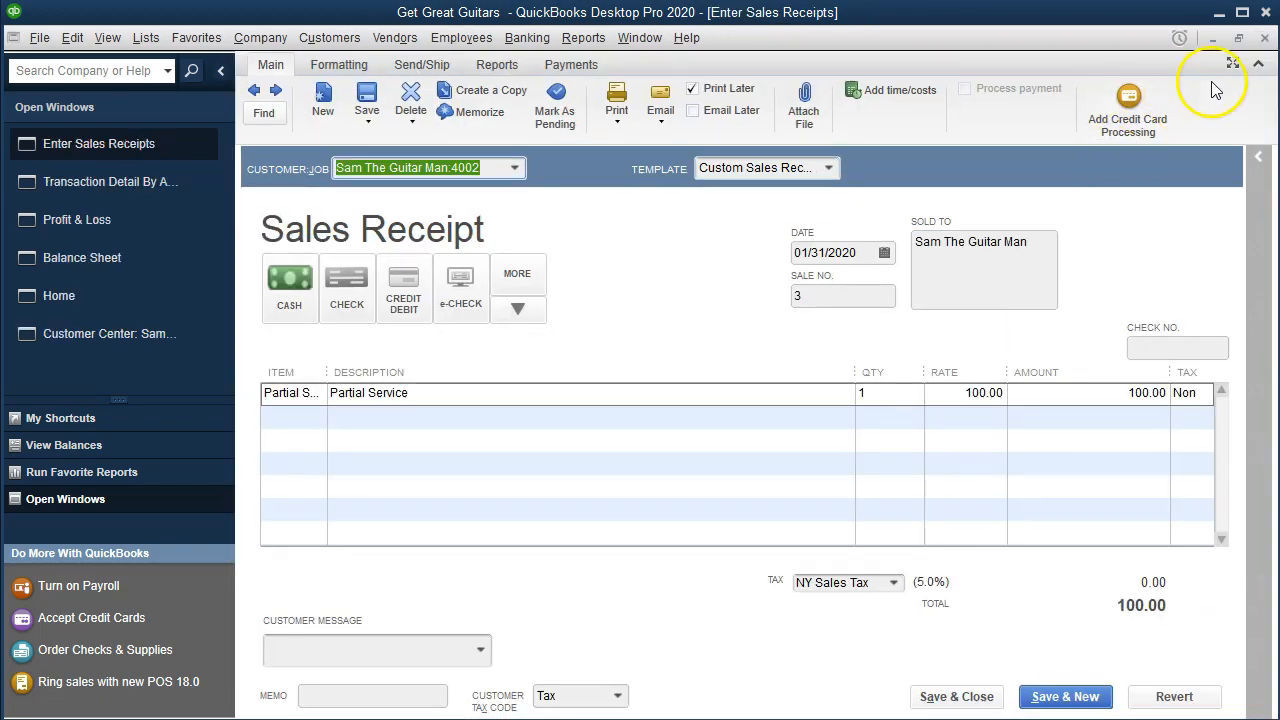
left_click(1265, 37)
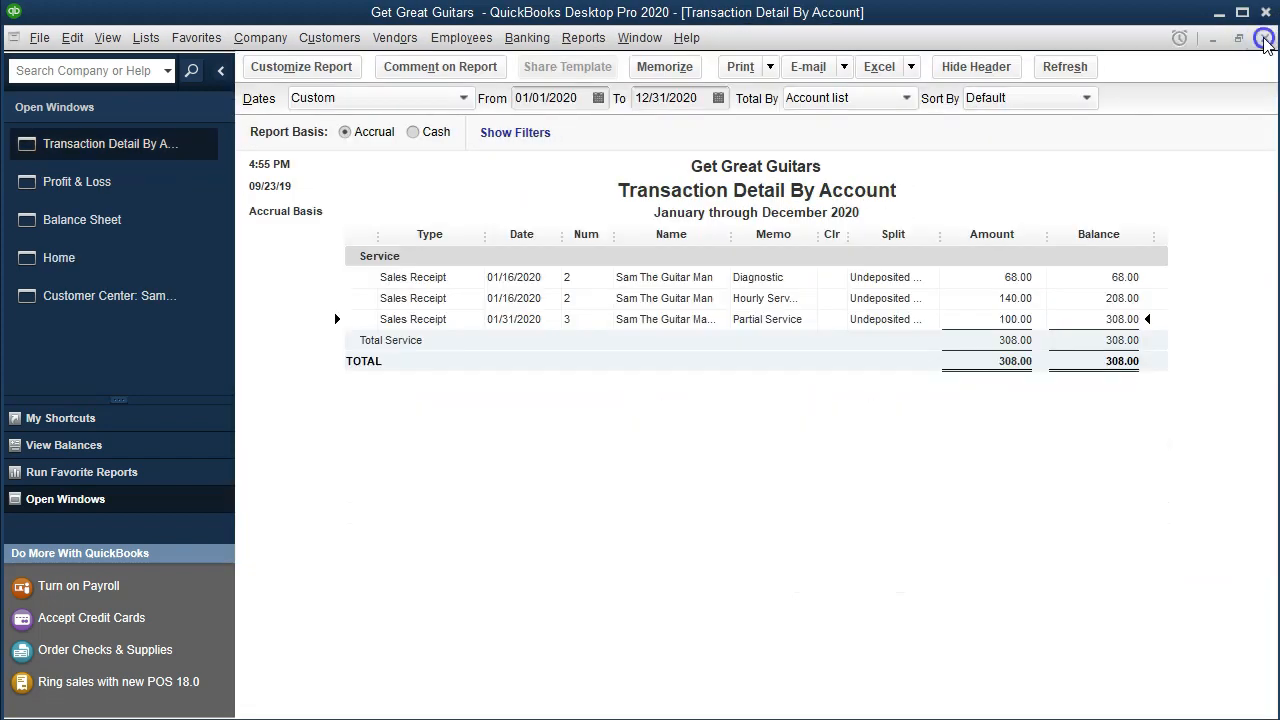
left_click(1265, 37)
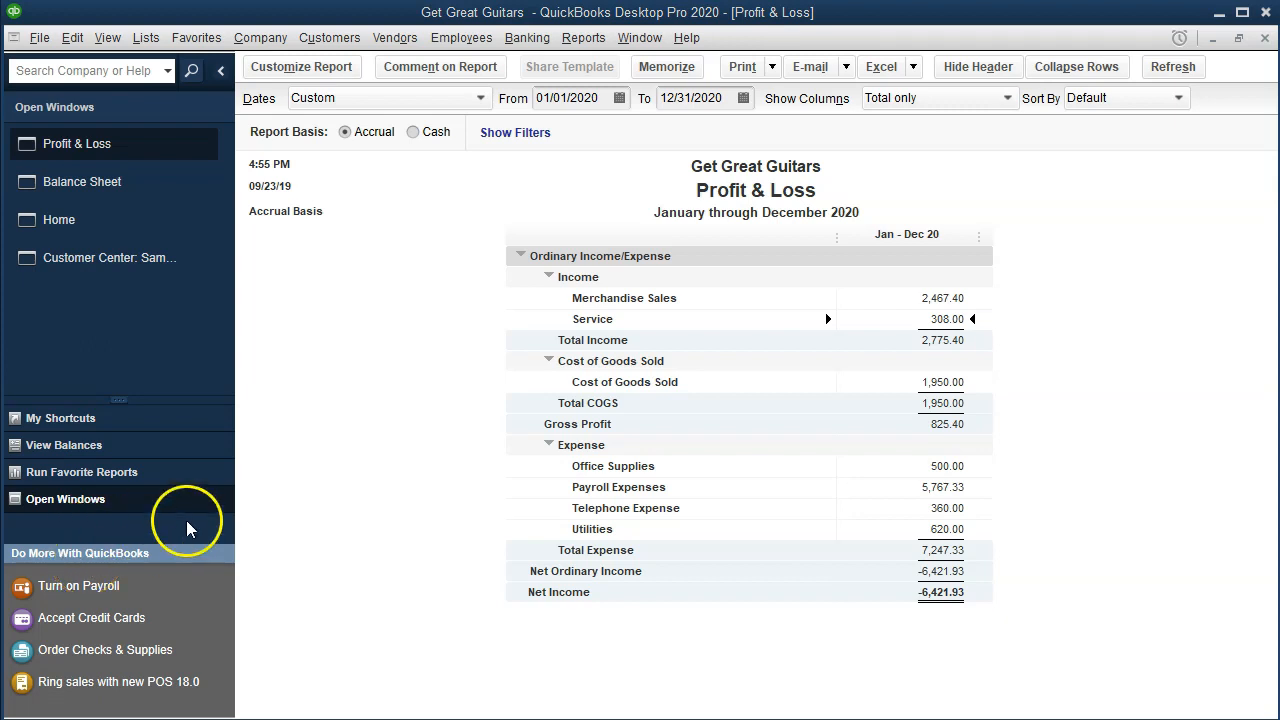
Run the Job Profitability Detail report filtered to job 4002
left_click(585, 40)
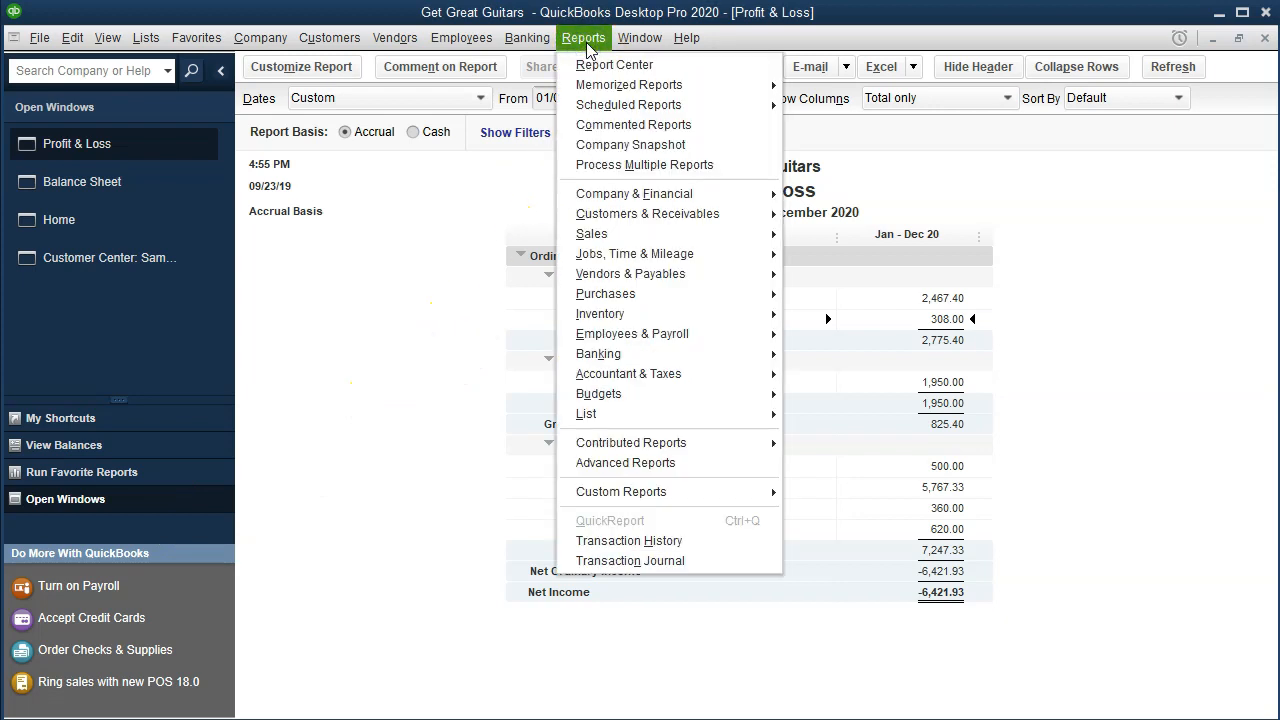
mouse_move(675, 258)
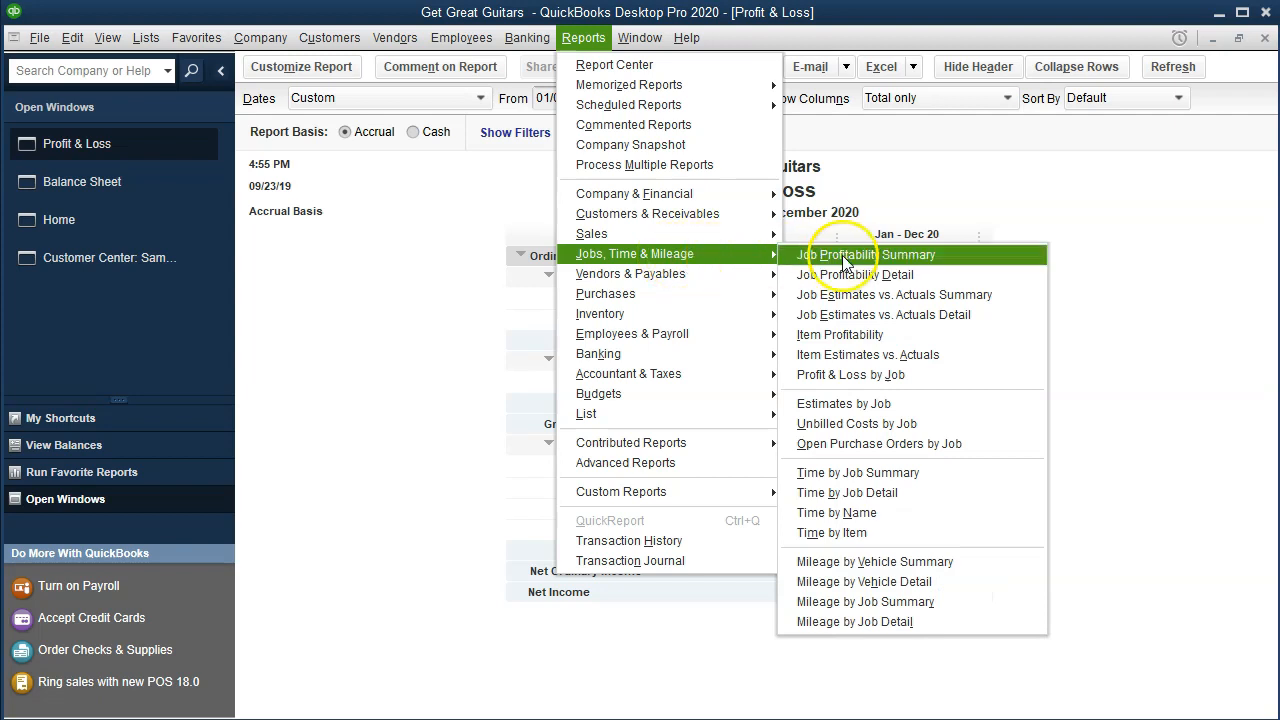
left_click(936, 274)
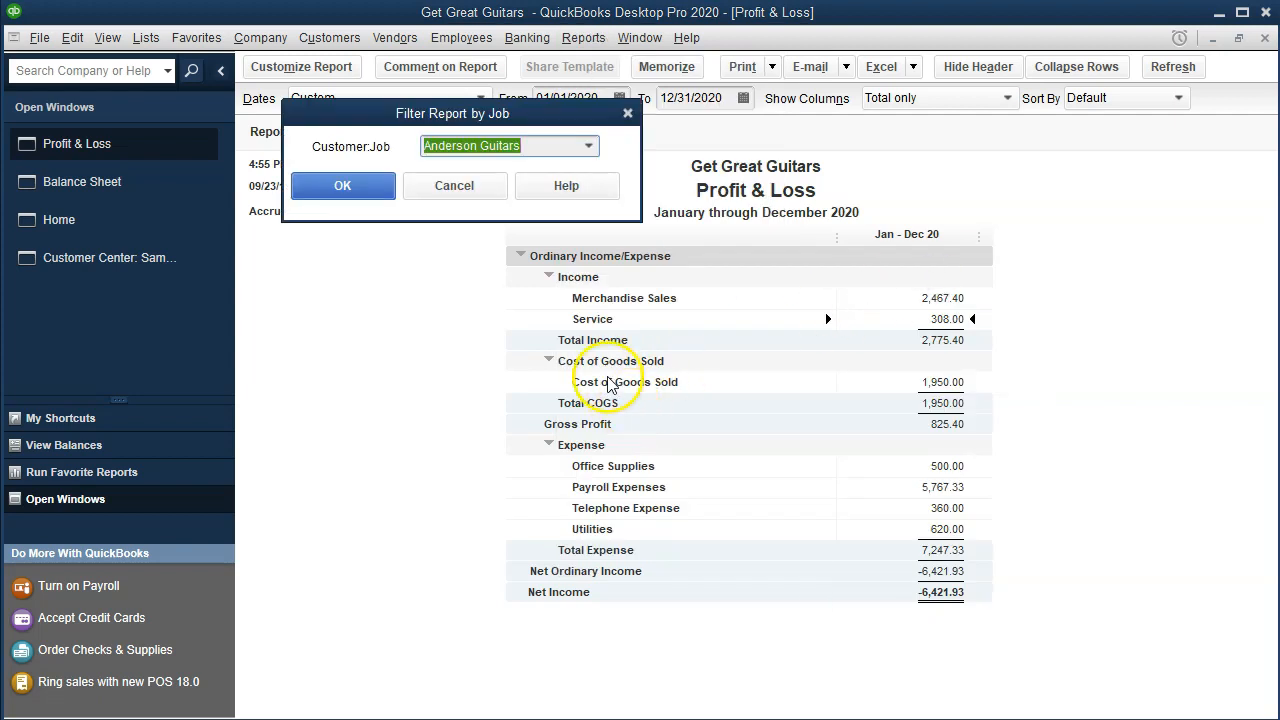
left_click(589, 146)
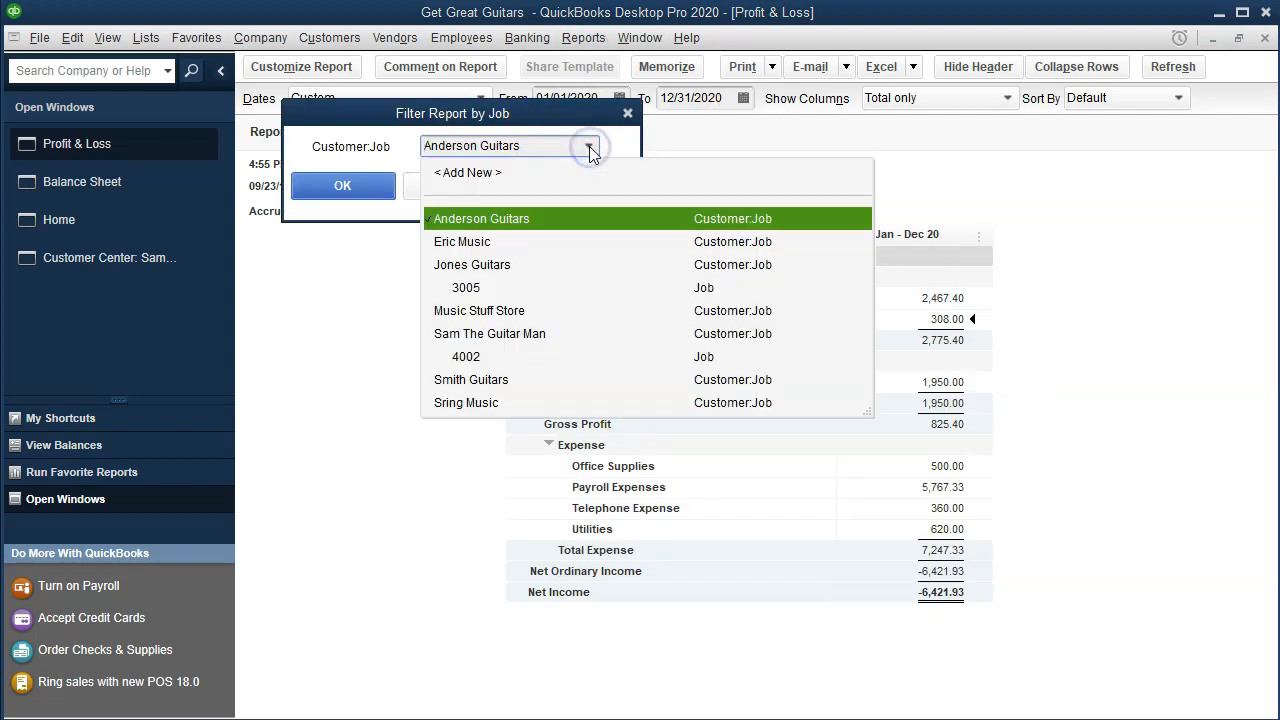
left_click(466, 356)
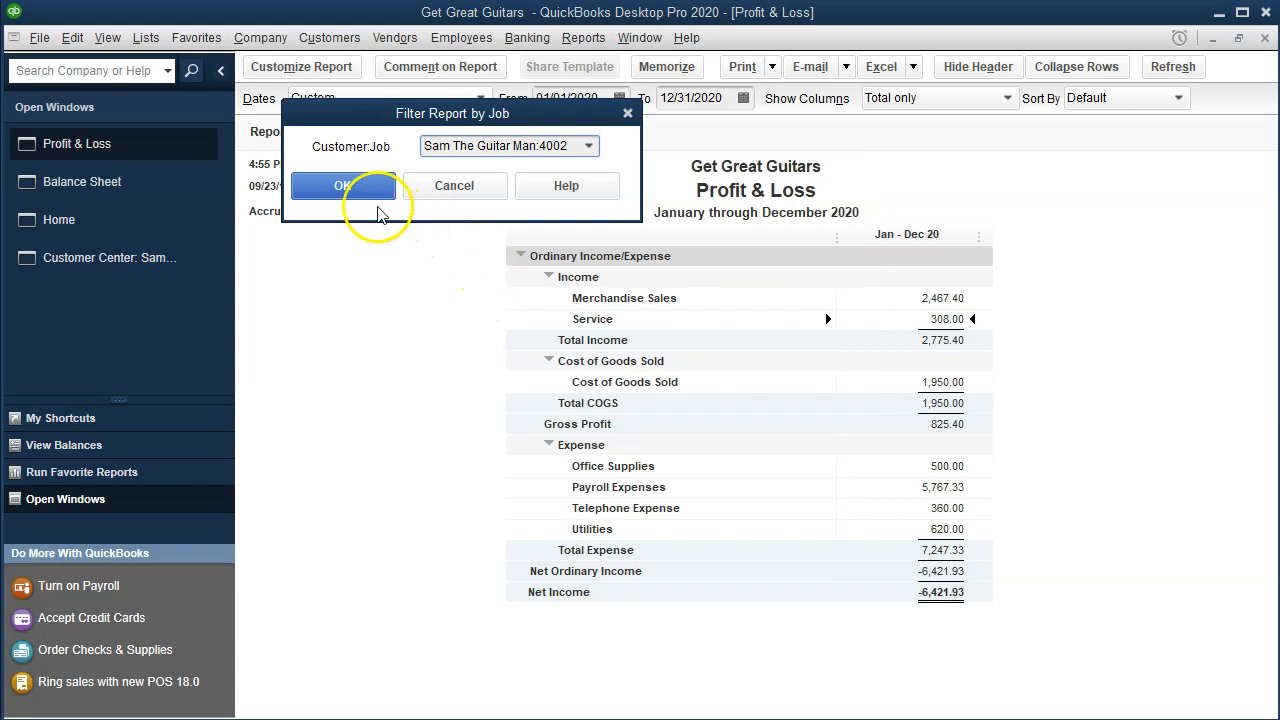
left_click(343, 186)
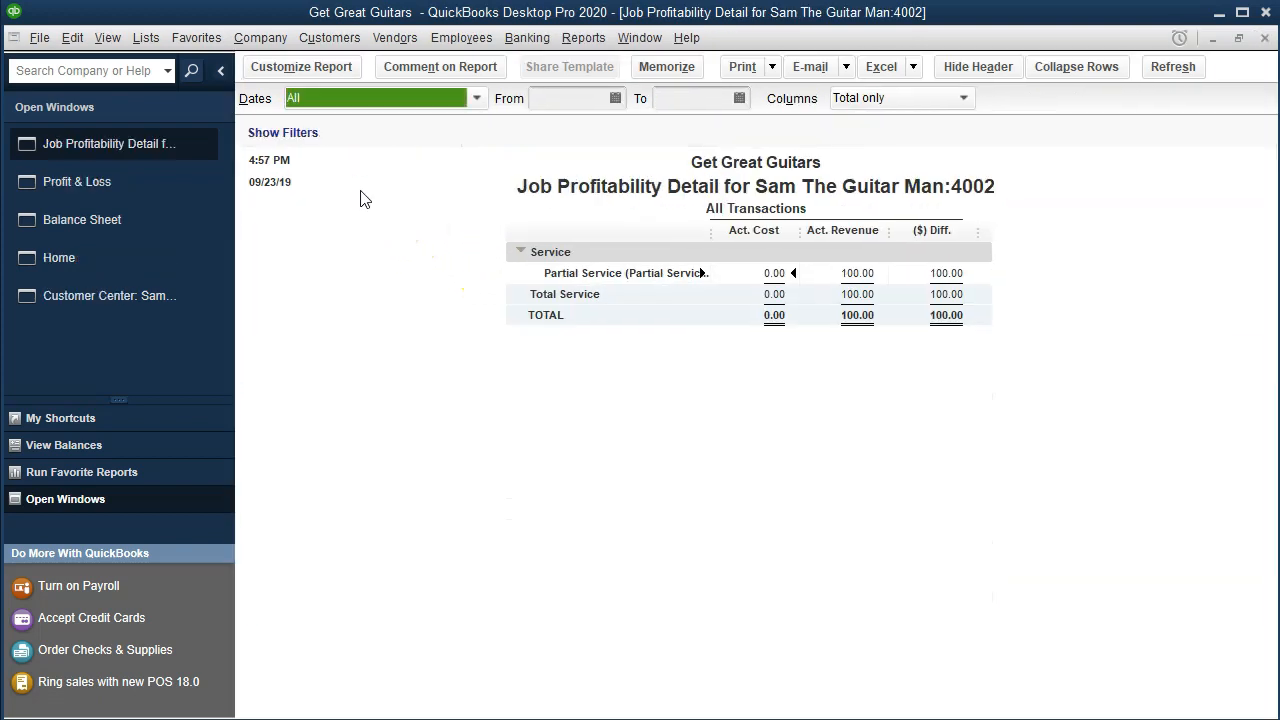
Compare the actual cost and actual revenue of Partial Service for job 4002, and close the job profitability report
left_click(860, 277)
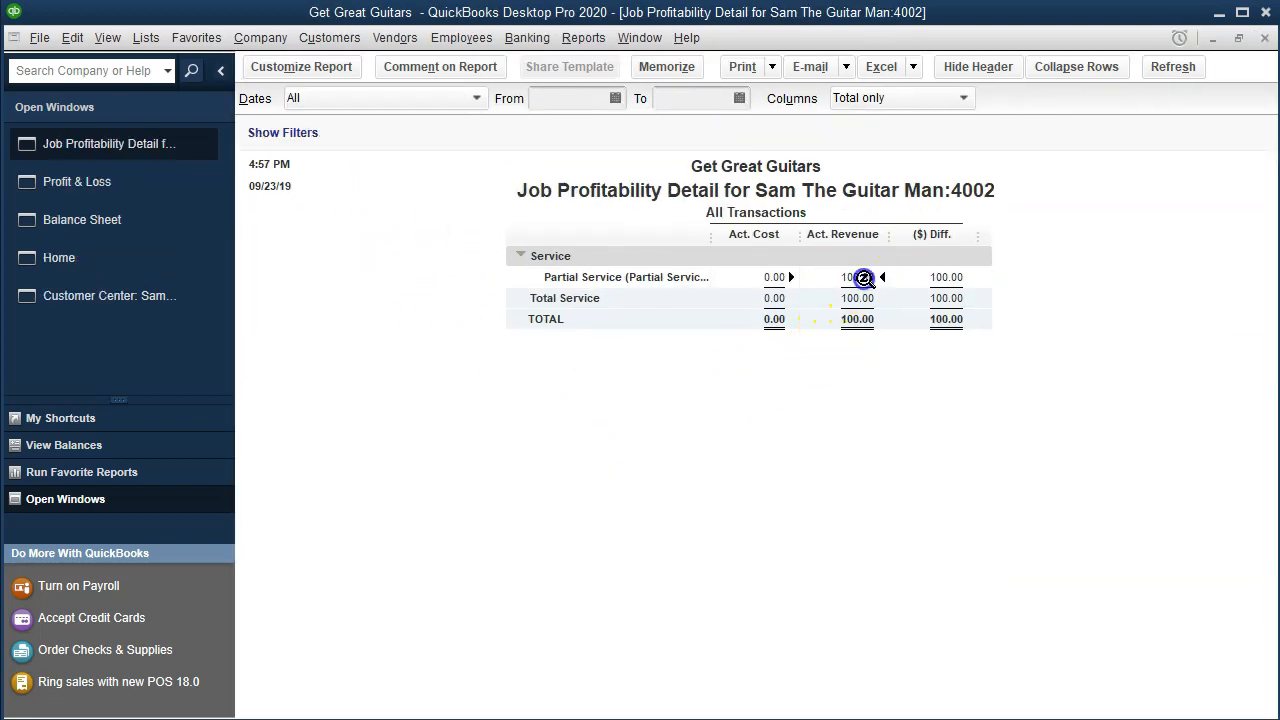
left_click(775, 281)
left_click(856, 280)
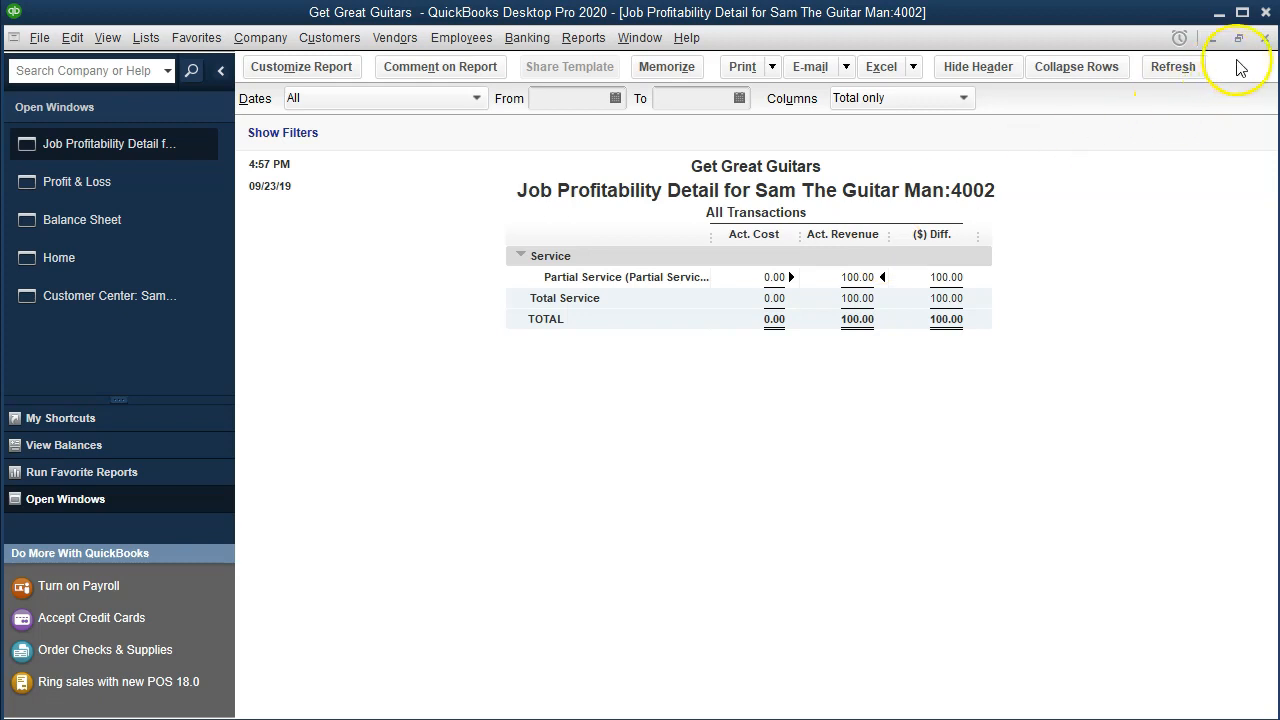
left_click(1265, 38)
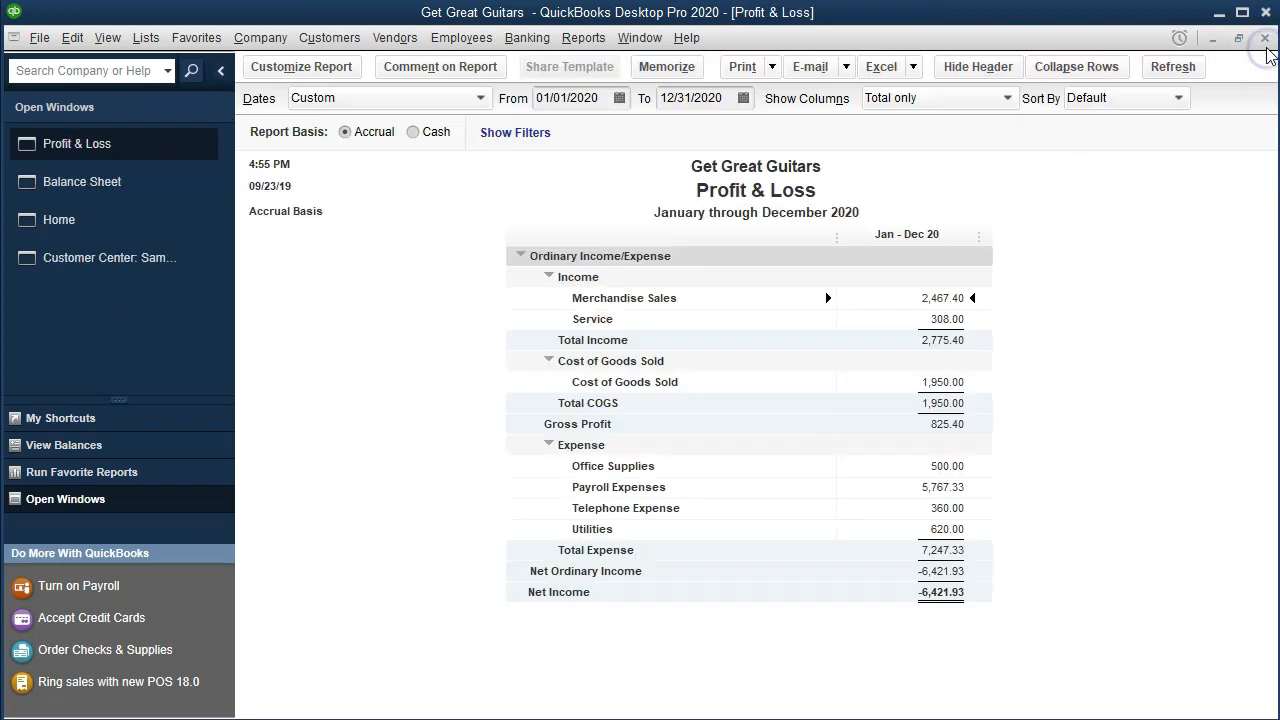
Open the Profit & Loss by Job report from the company and financial reports
left_click(583, 40)
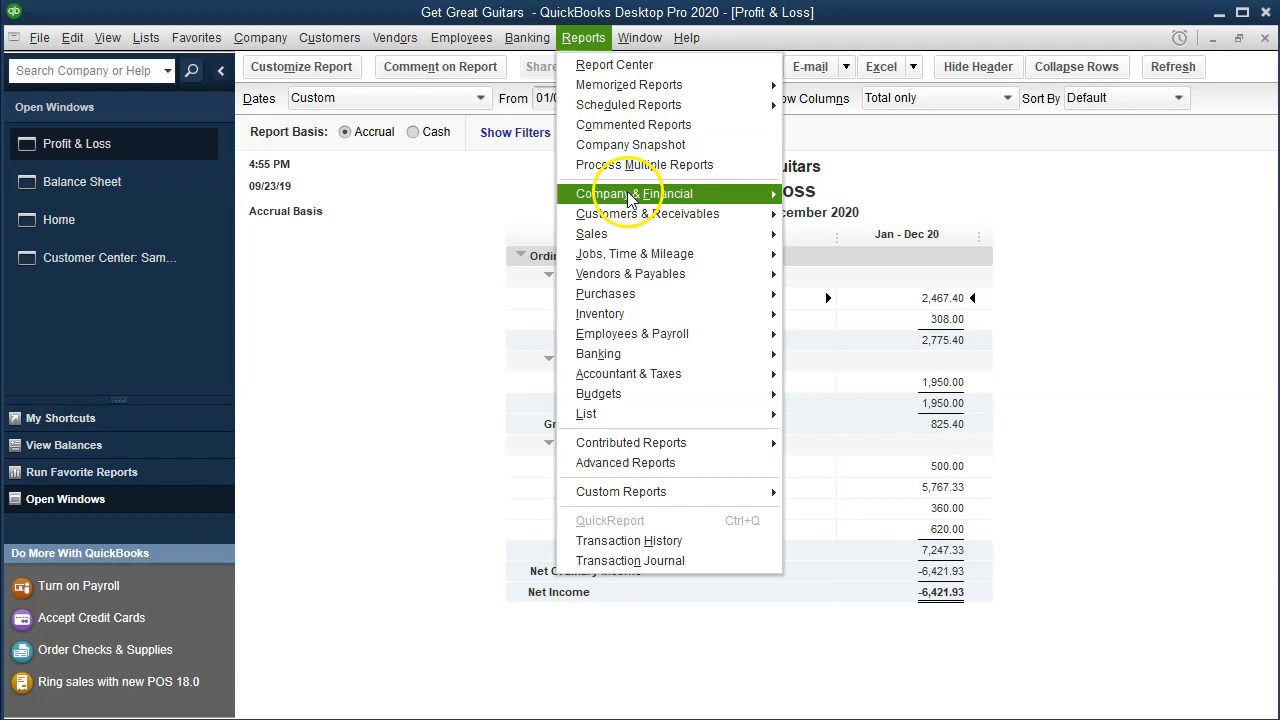
mouse_move(630, 198)
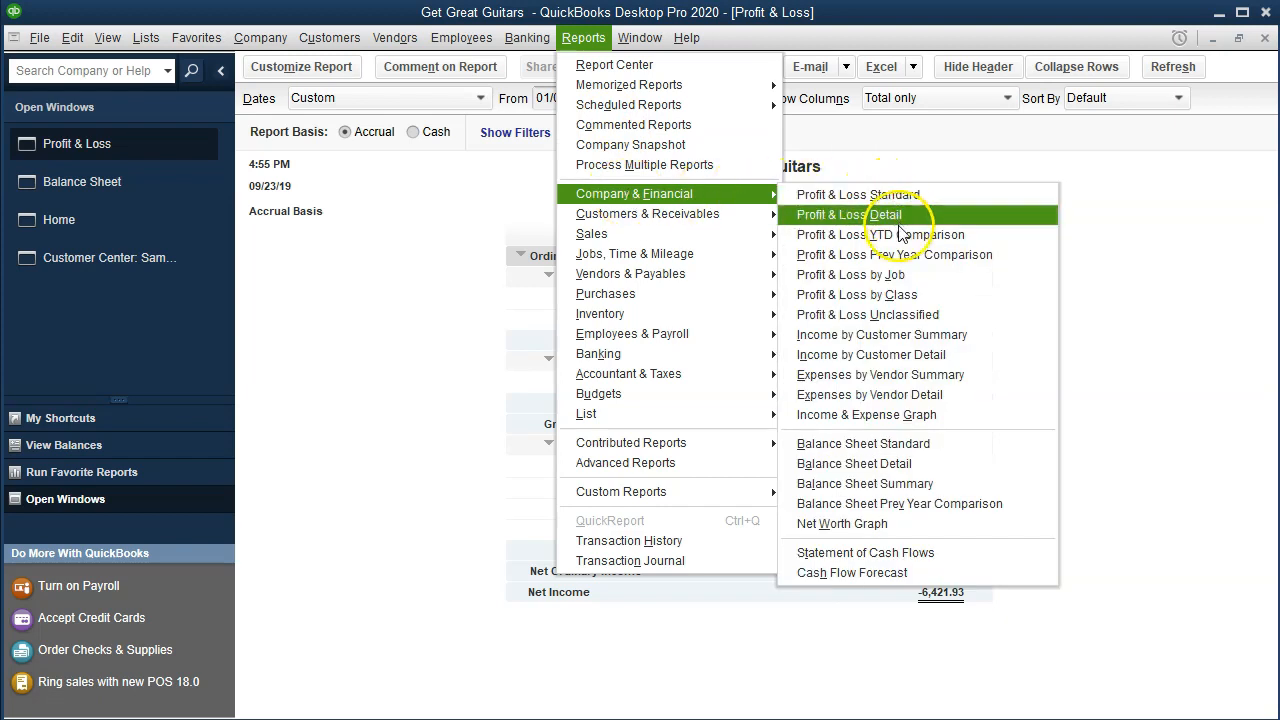
left_click(915, 275)
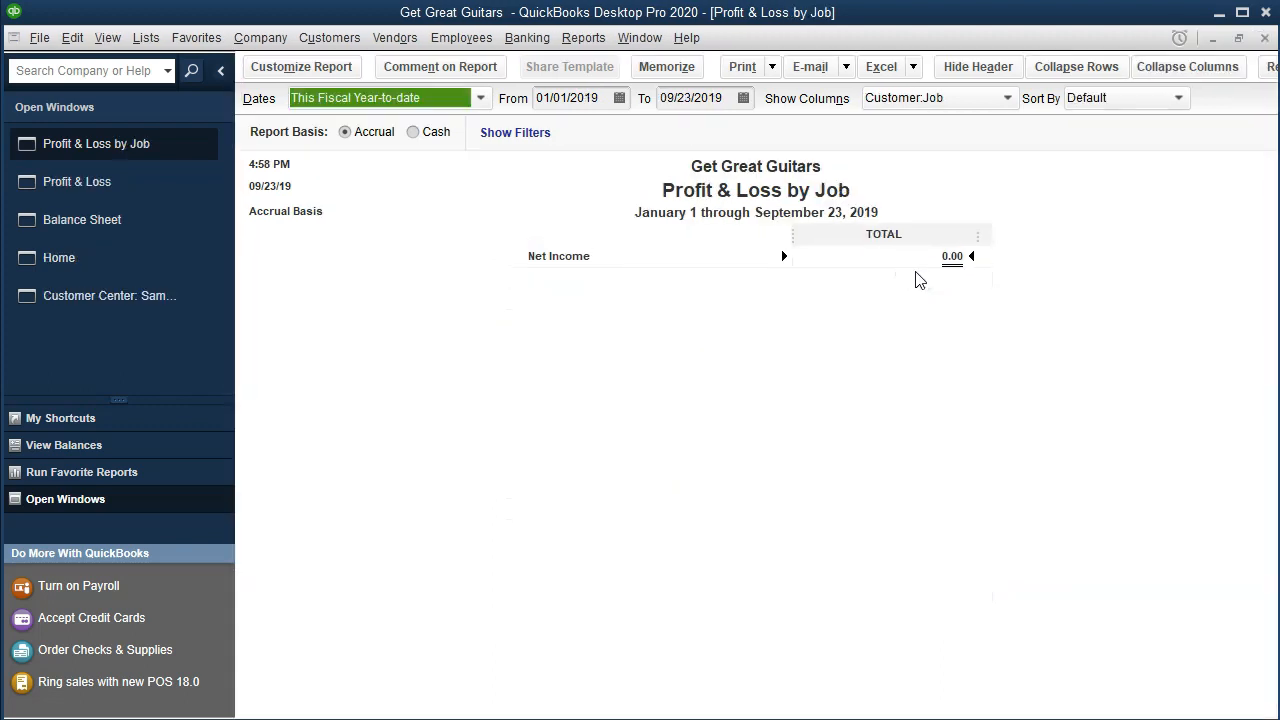
Set the Profit & Loss by Job report's date range to run from 01/01/2020 to 12/31/2020
key("Tab")
type("01")
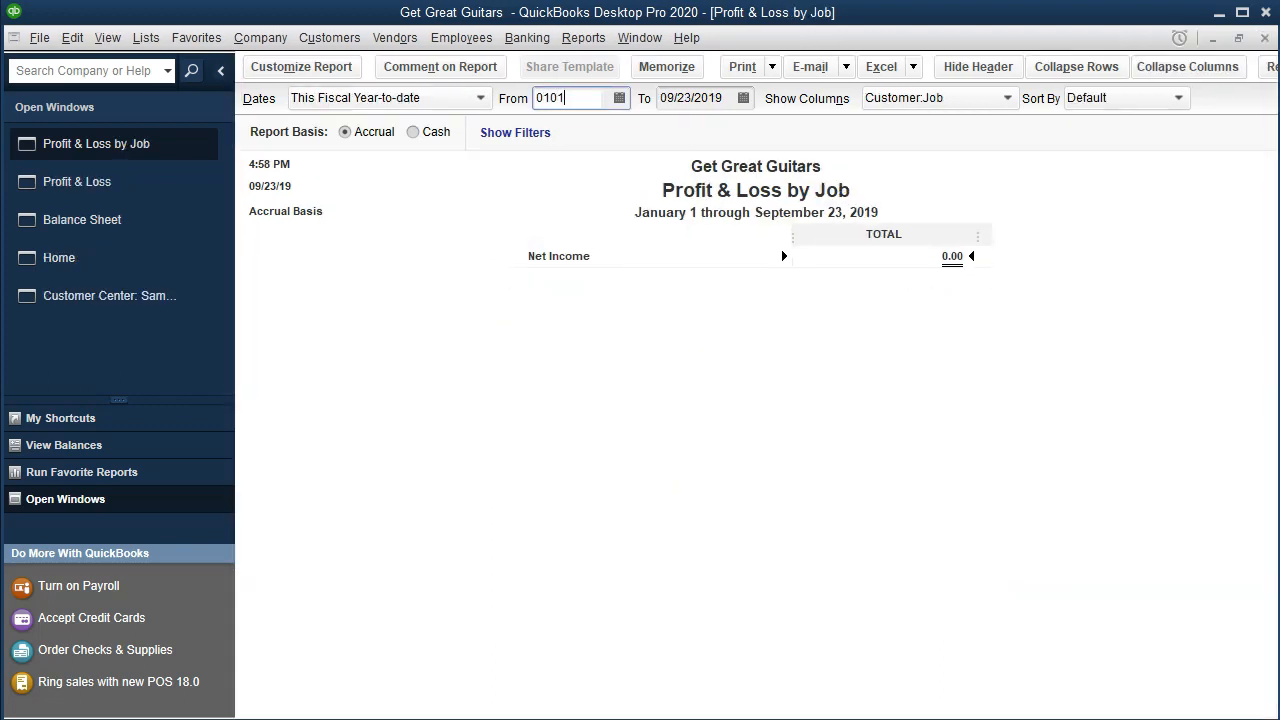
type("/01/20")
key("Tab")
type("123120")
key("Tab")
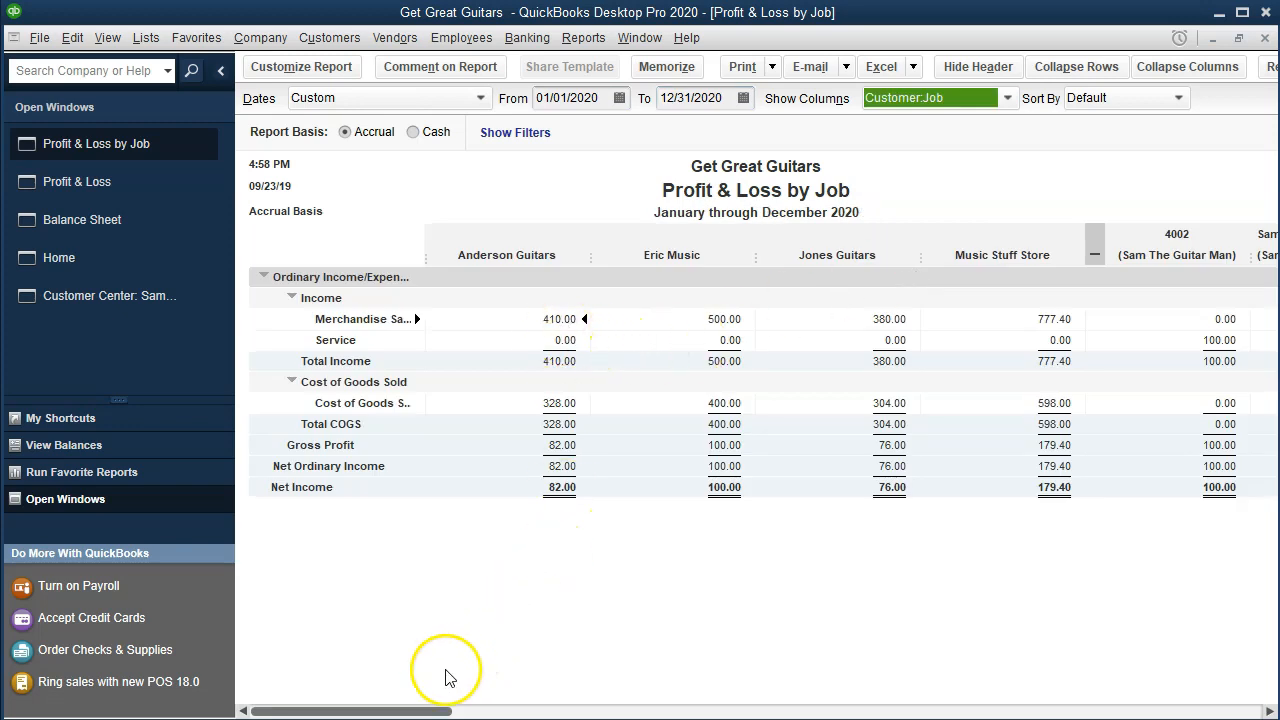
Examine job 4002's income in the report, collapsing its customer's job columns into one total and expanding them again
left_click_drag(424, 702, 826, 703)
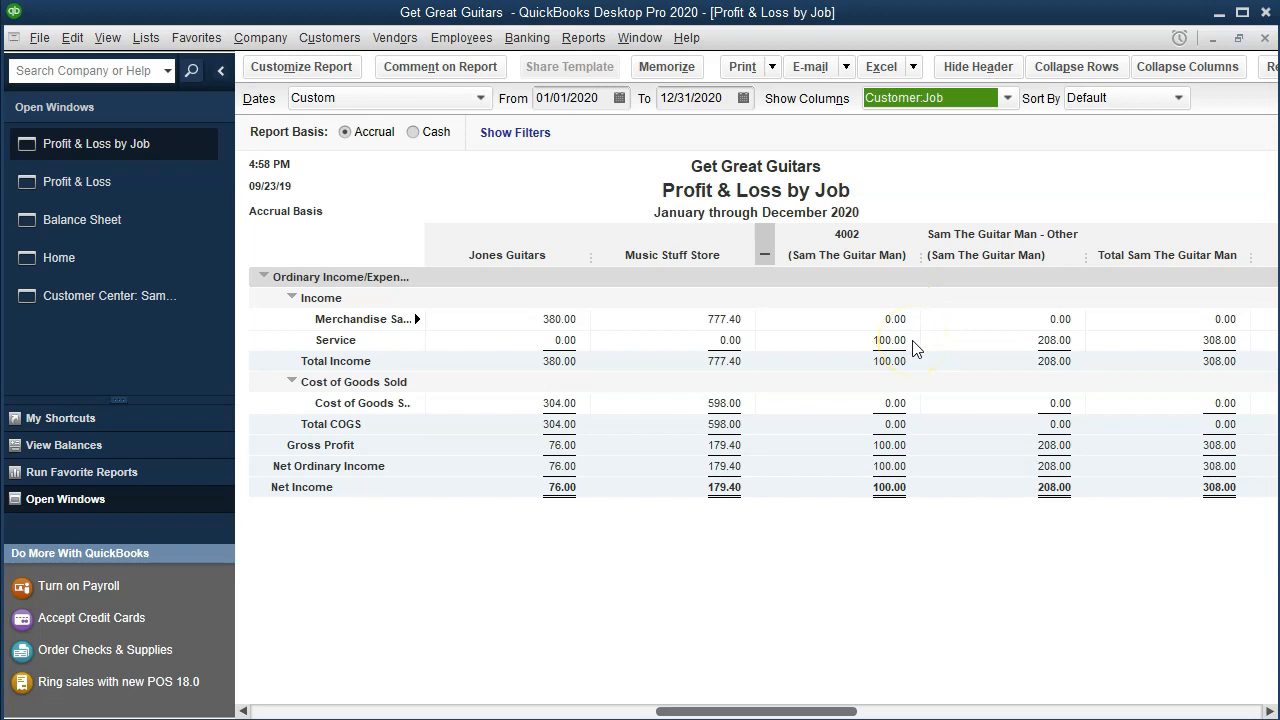
left_click(766, 252)
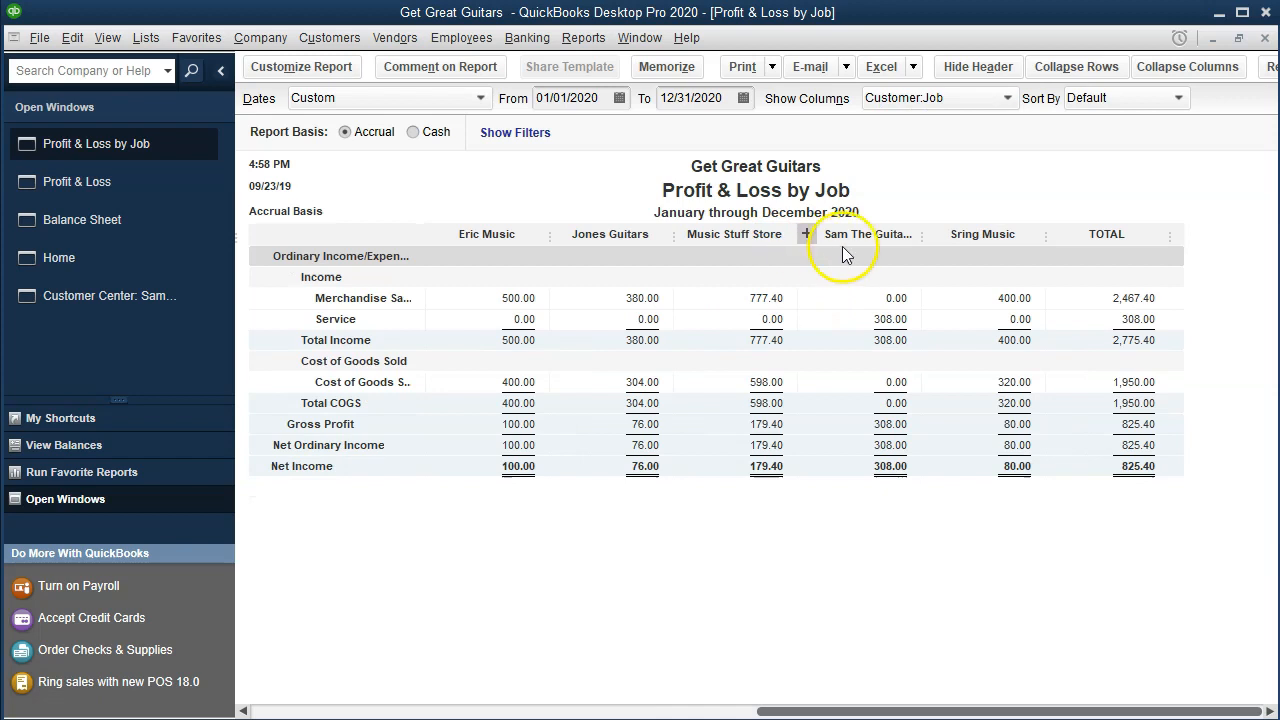
left_click(805, 235)
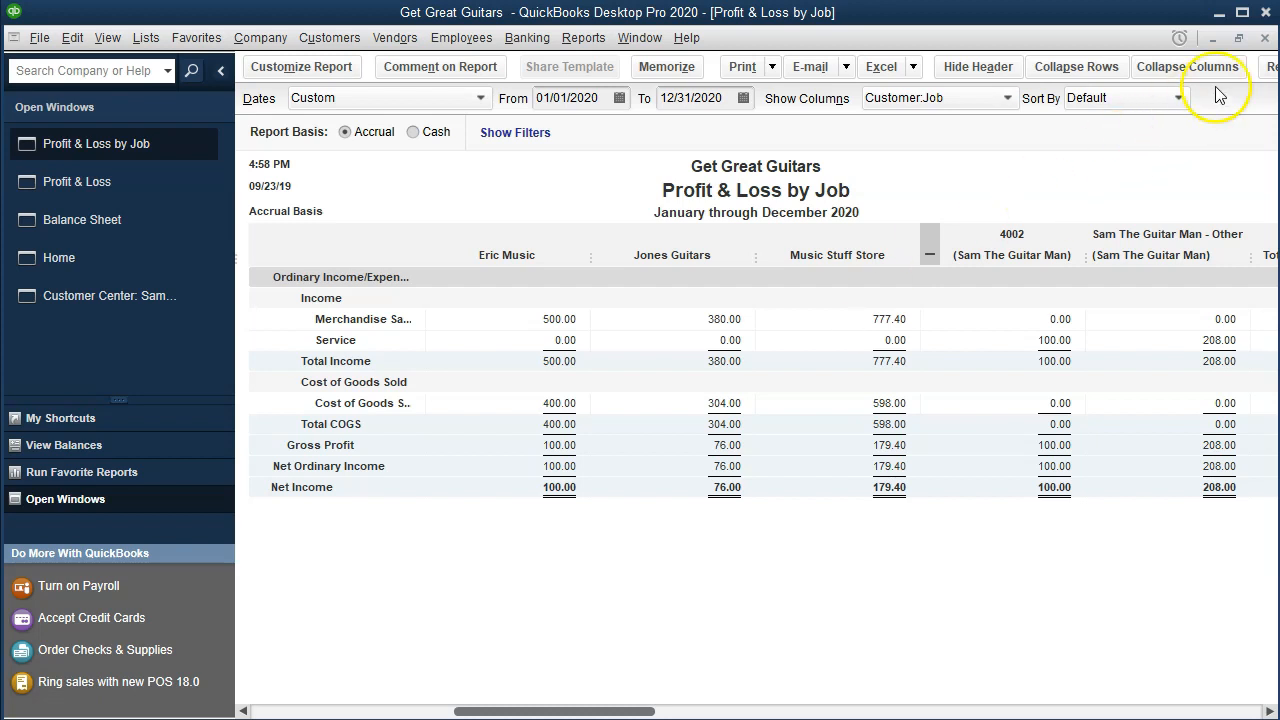
Close the Profit & Loss by Job report and return to the home page
left_click(1266, 38)
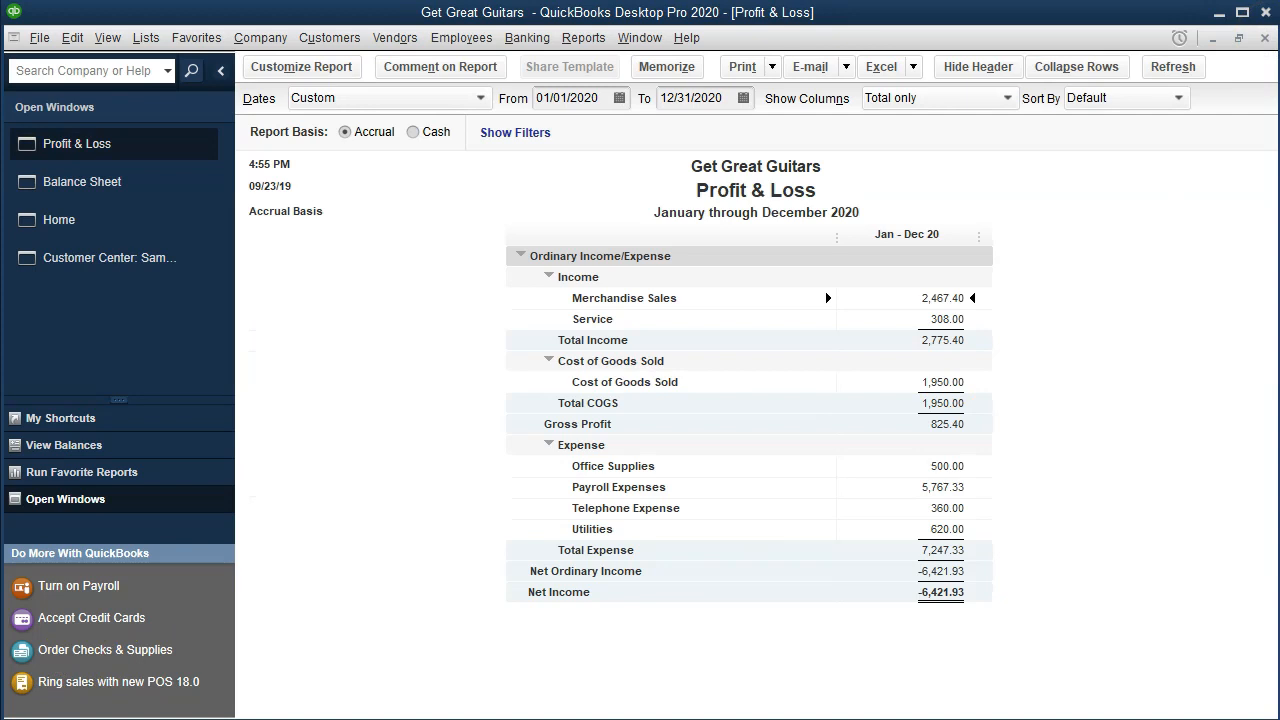
left_click(88, 232)
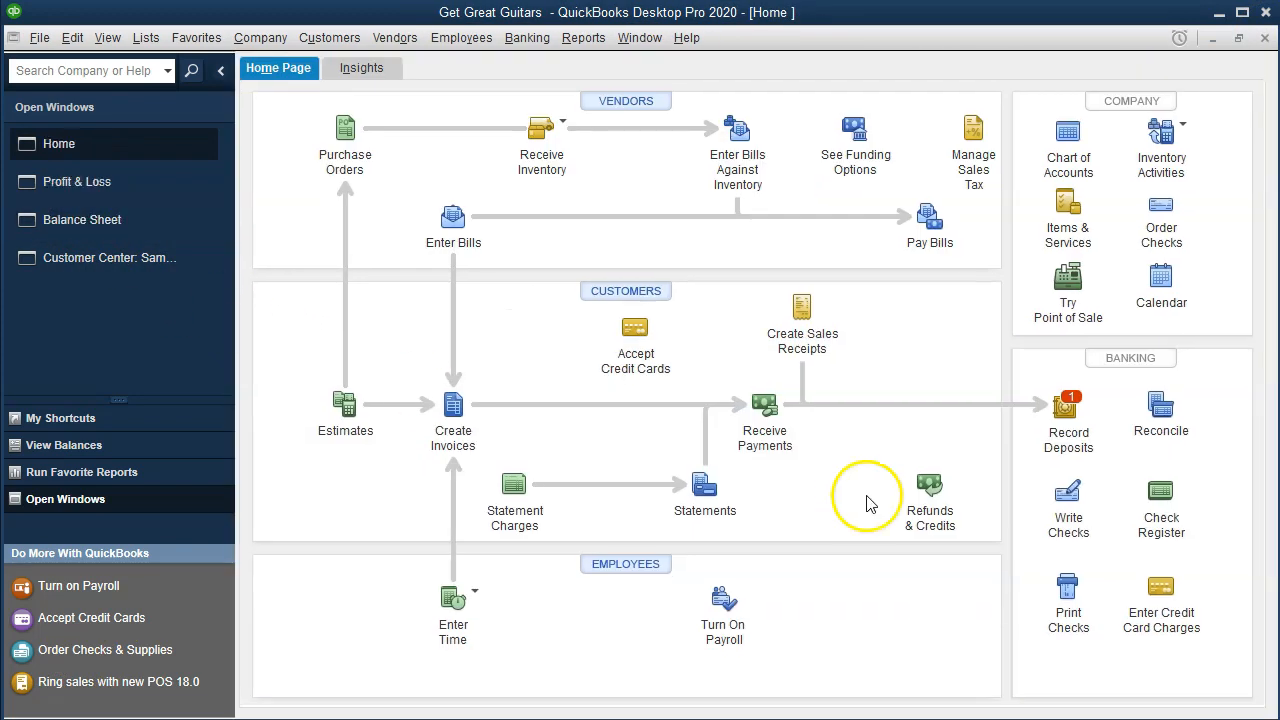
Start a new sales receipt for Jones Guitars job 3005 with cash as the payment method
left_click(810, 322)
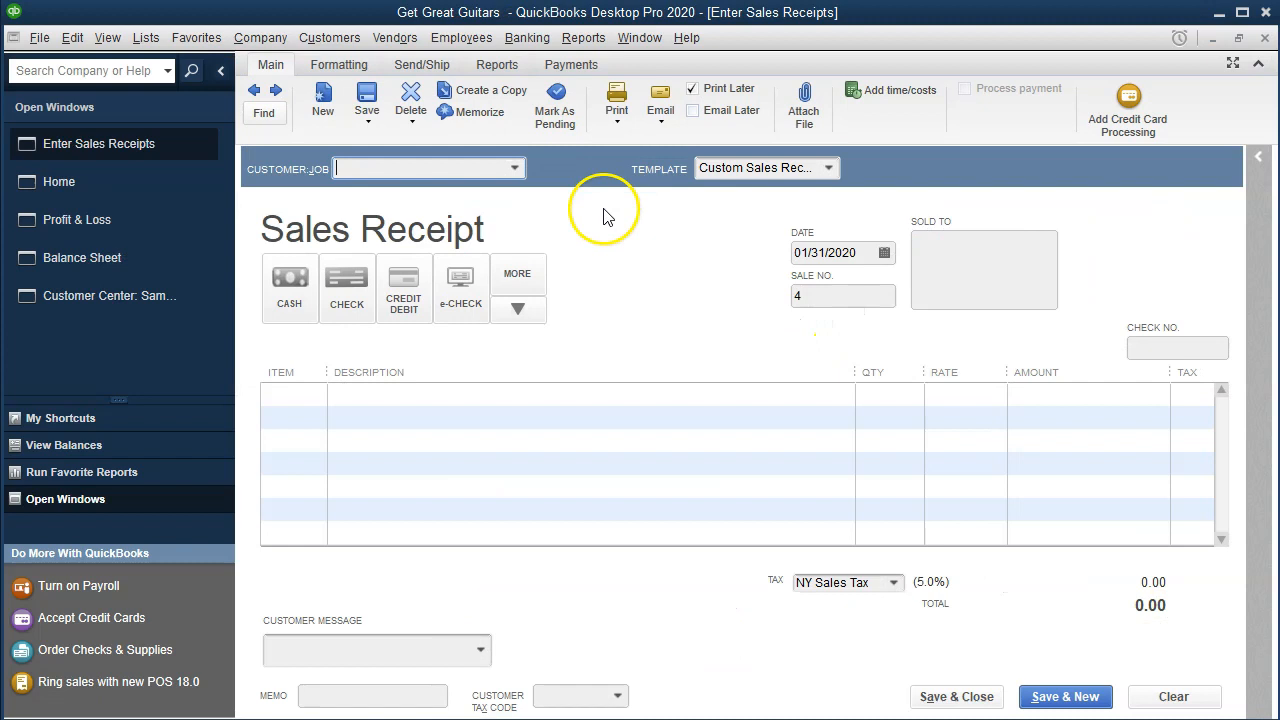
left_click(514, 169)
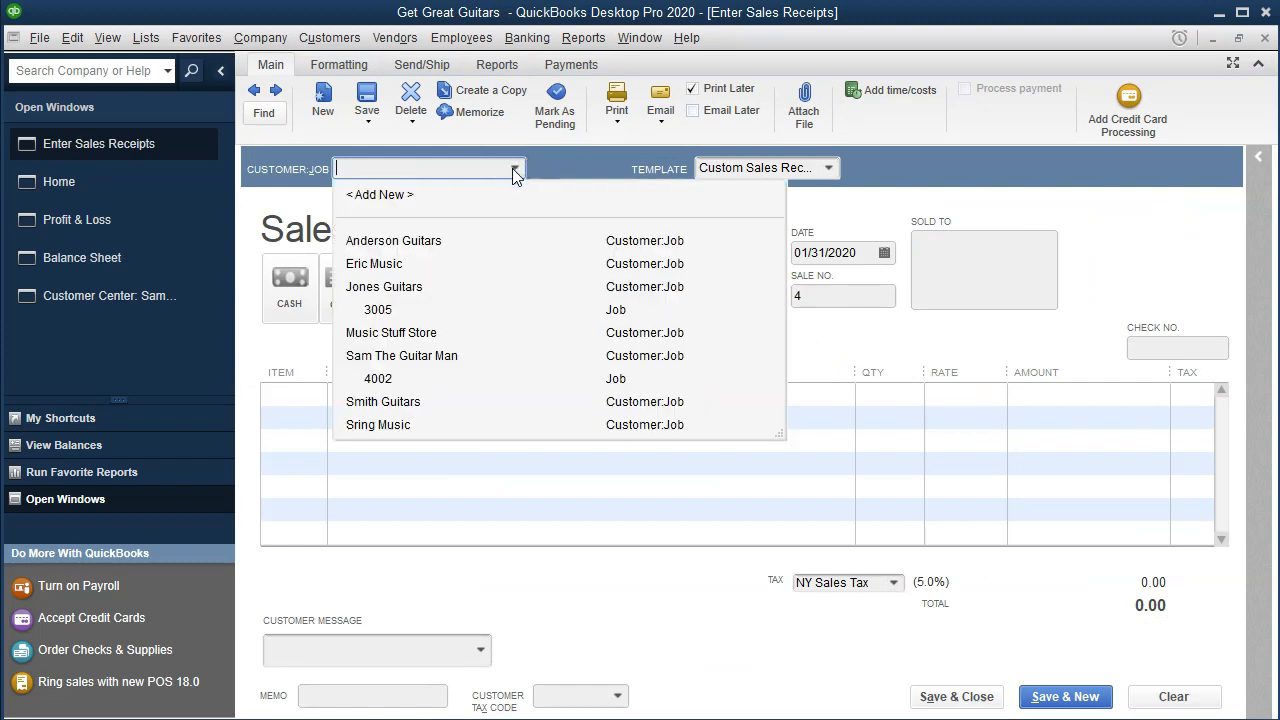
type("3005")
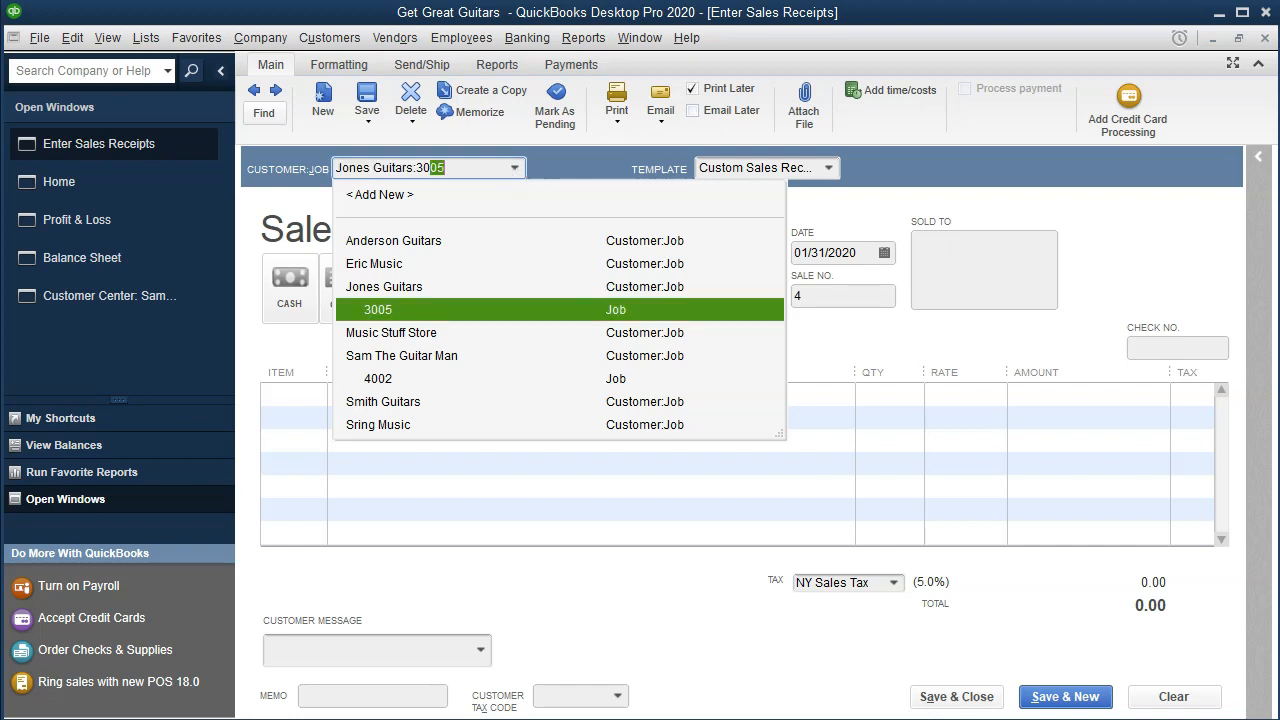
key("Tab")
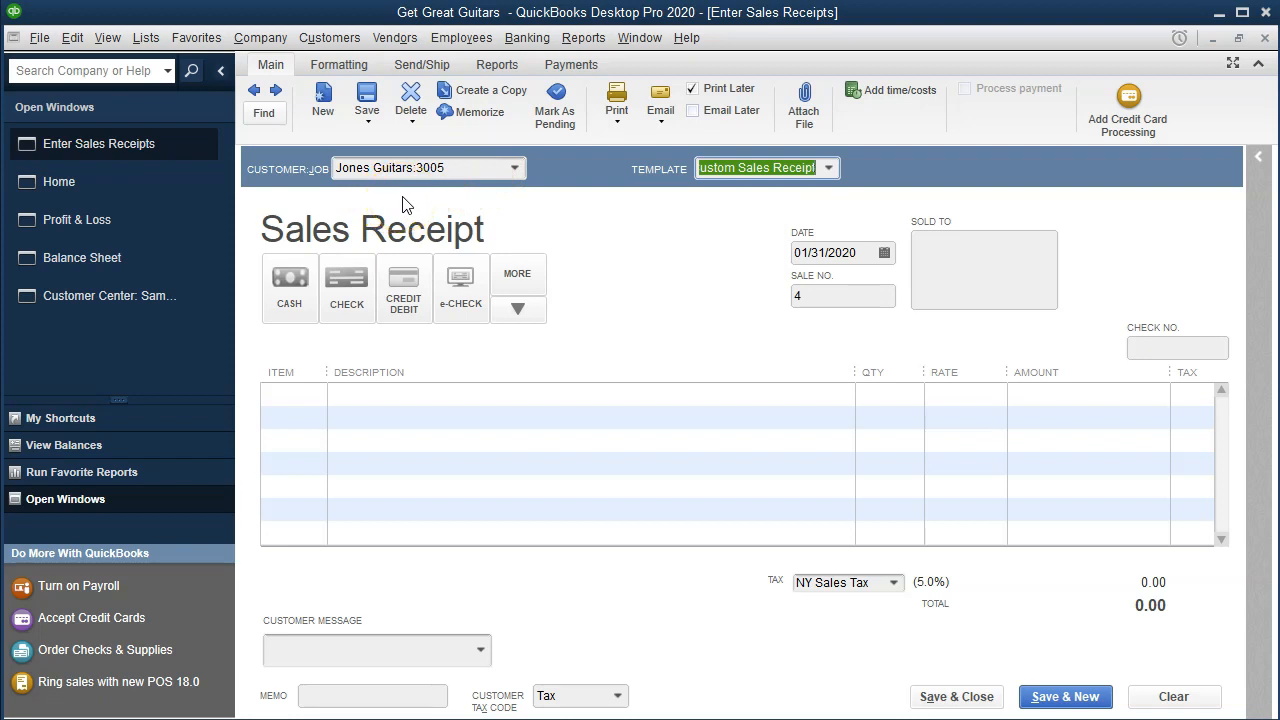
key("Tab")
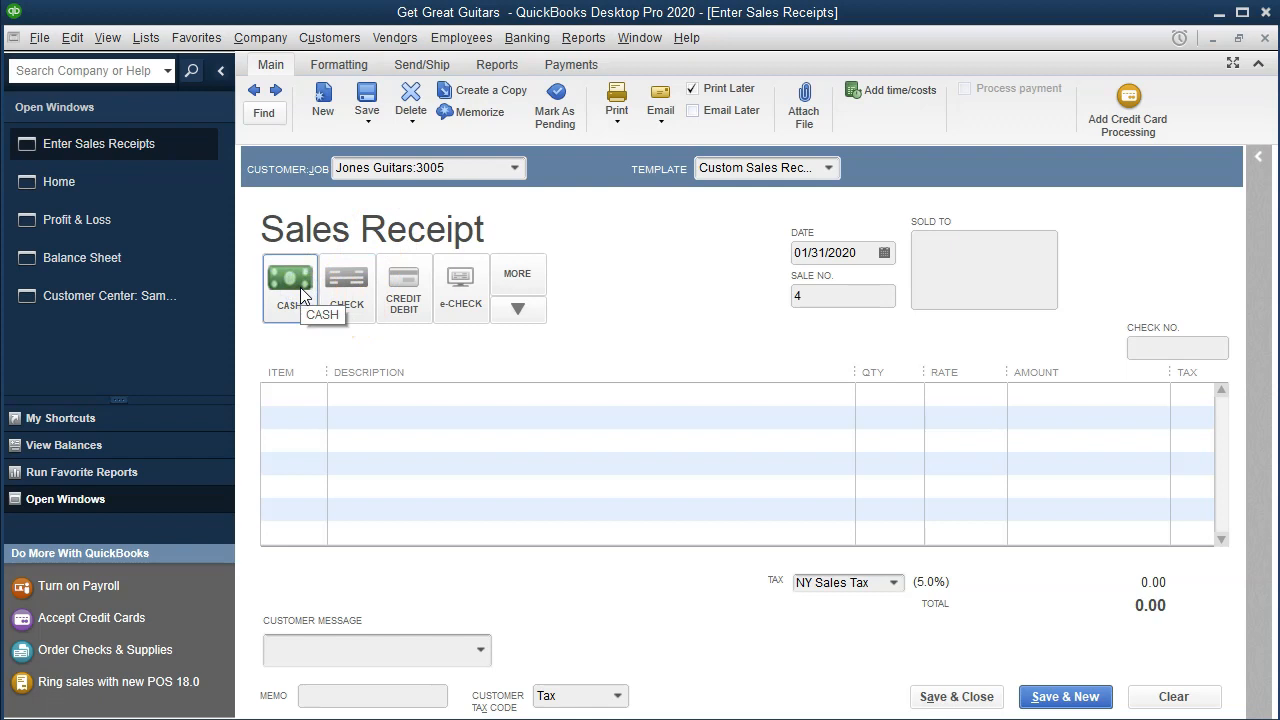
key("Tab")
key("Tab")
key("Tab")
key("Tab")
key("Tab")
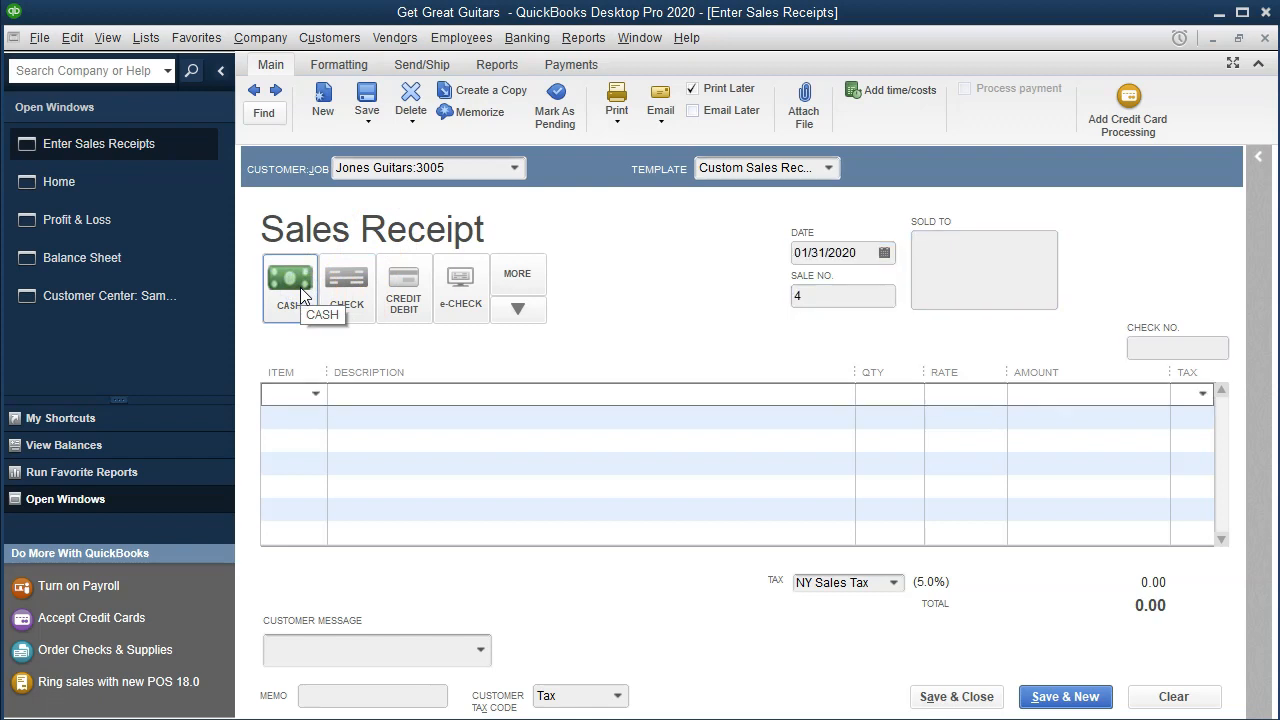
Add a Partial Service line with a quantity of 2 to the sales receipt
left_click(322, 247)
type("Partial S")
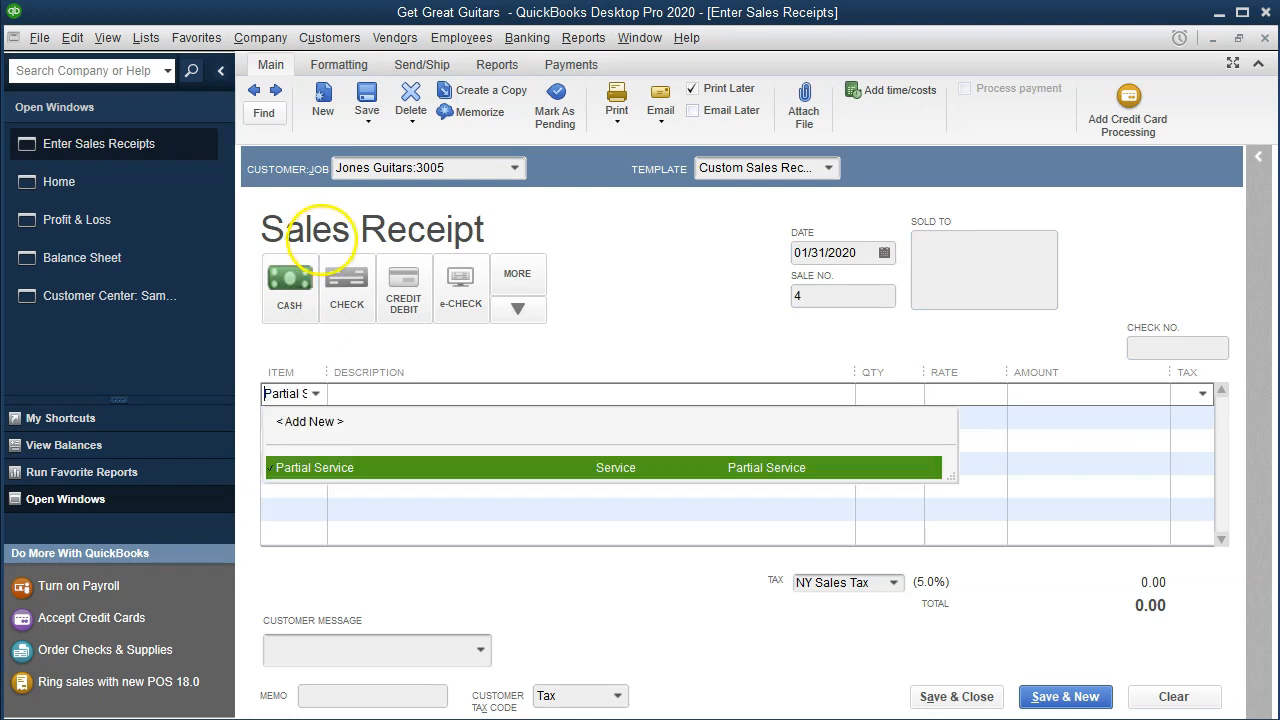
key("Tab")
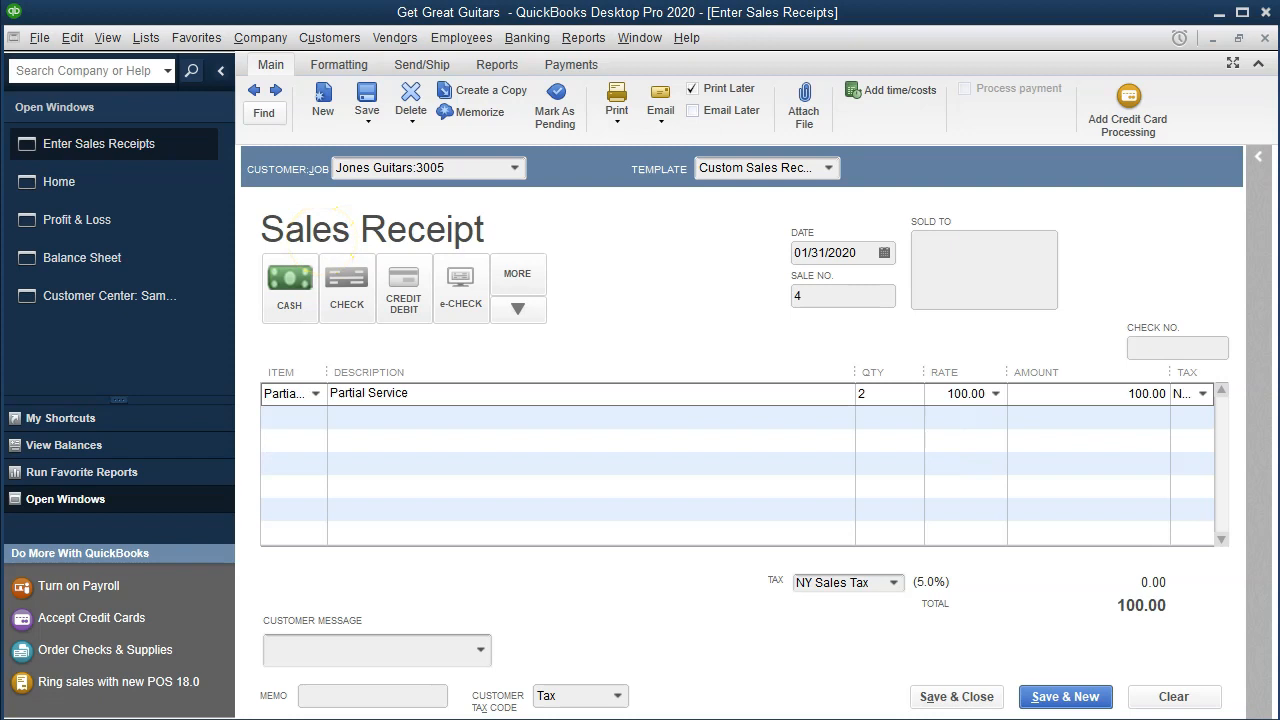
key("Tab")
key("Tab")
key("Tab")
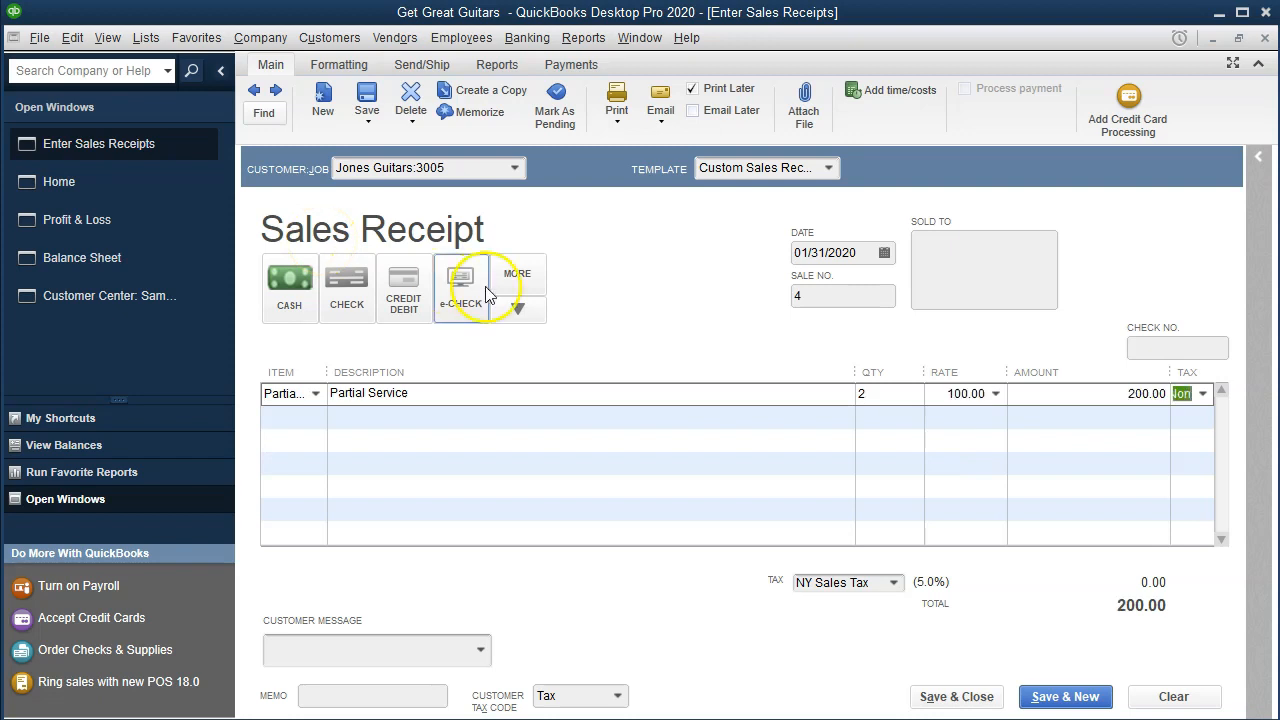
Widen the Tax column of the item table, and save and close the sales receipt
left_click_drag(1166, 366, 1122, 362)
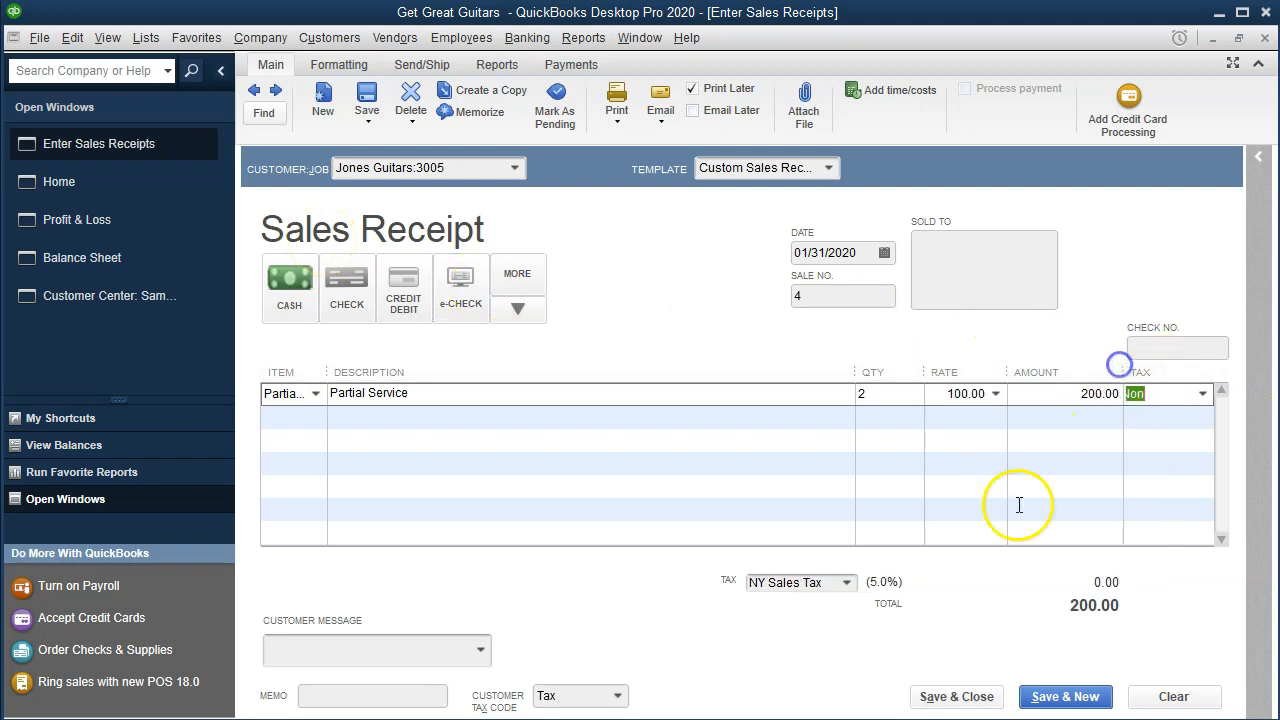
left_click(674, 441)
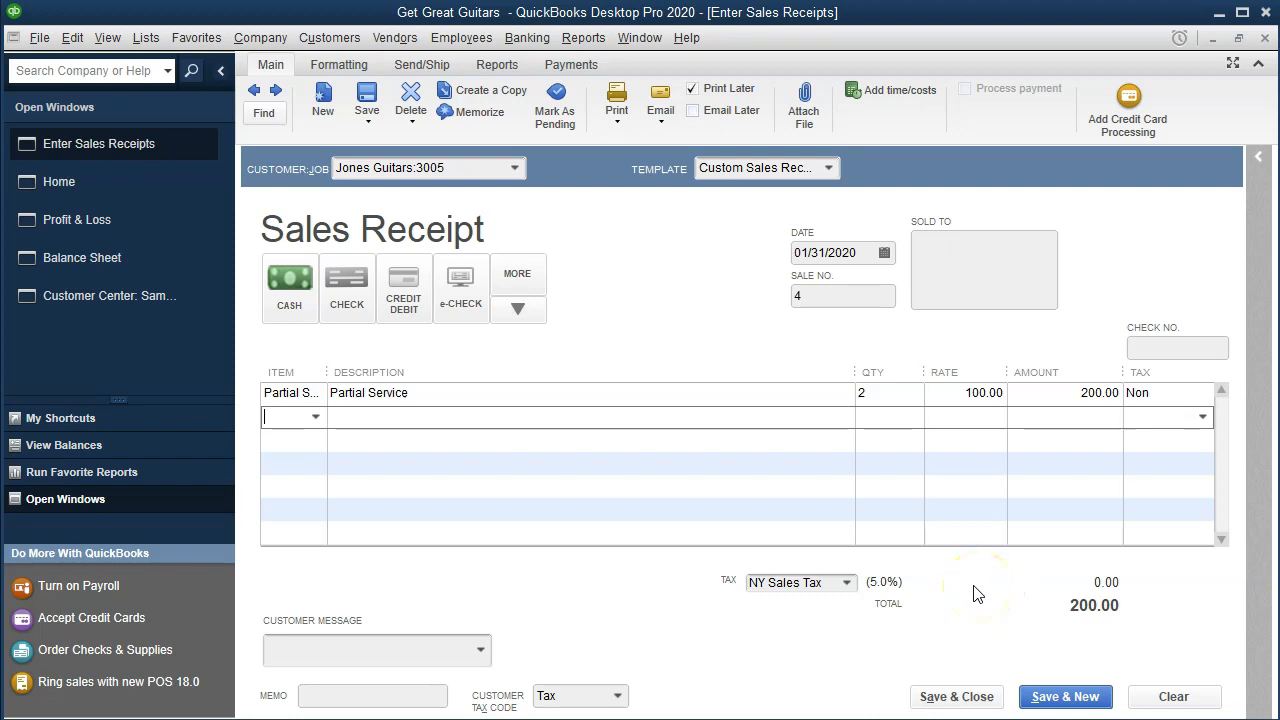
left_click(1003, 703)
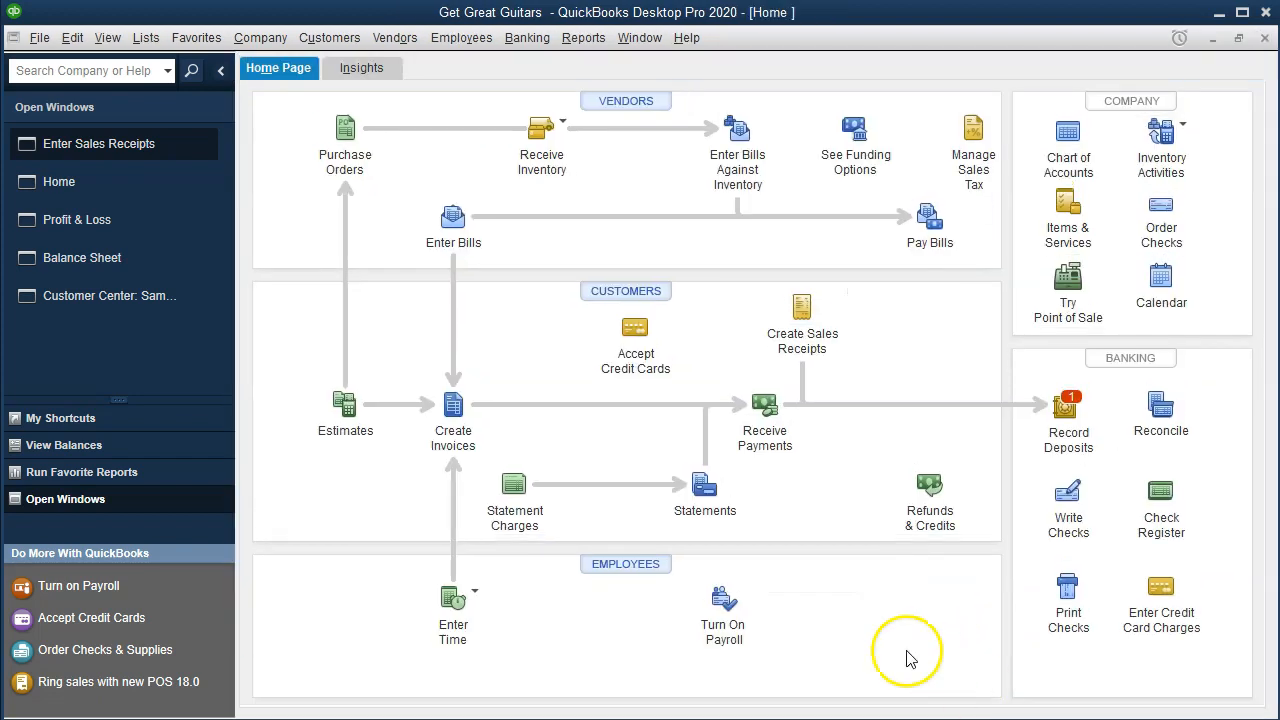
Check the Undeposited Funds transactions behind the balance sheet for the two job sales receipts, and close the transaction detail
left_click(88, 219)
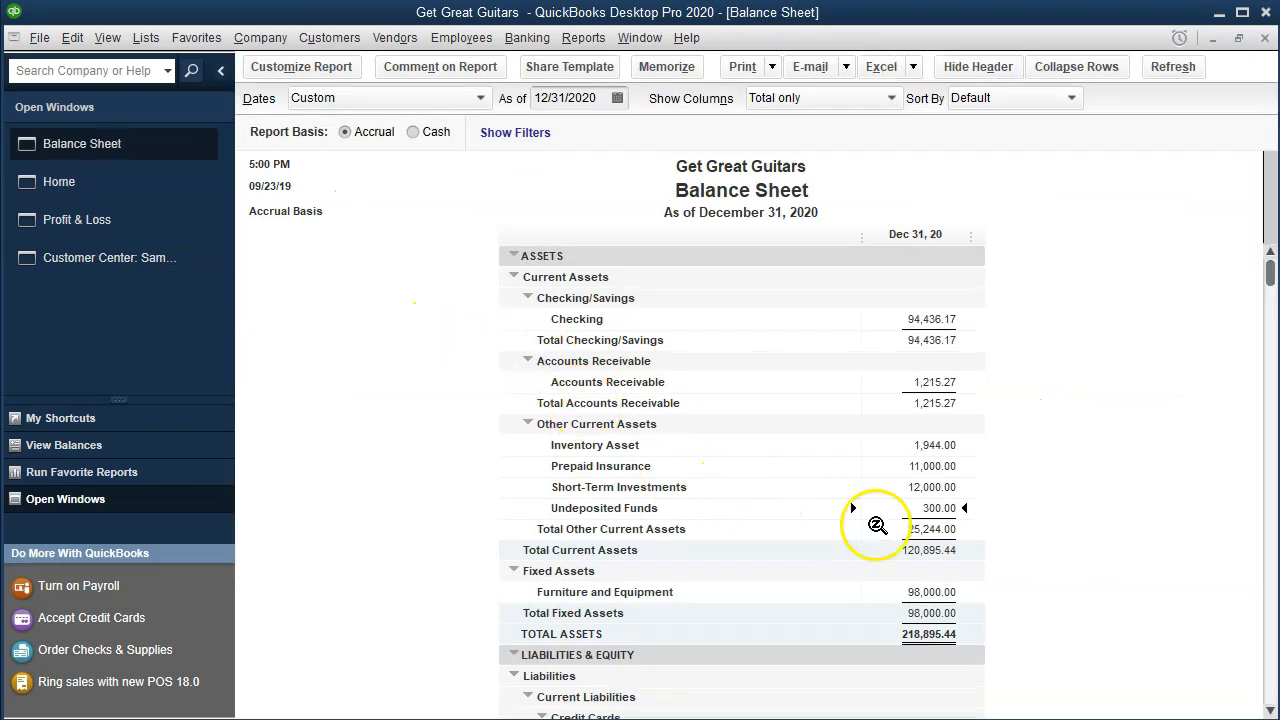
double_click(940, 507)
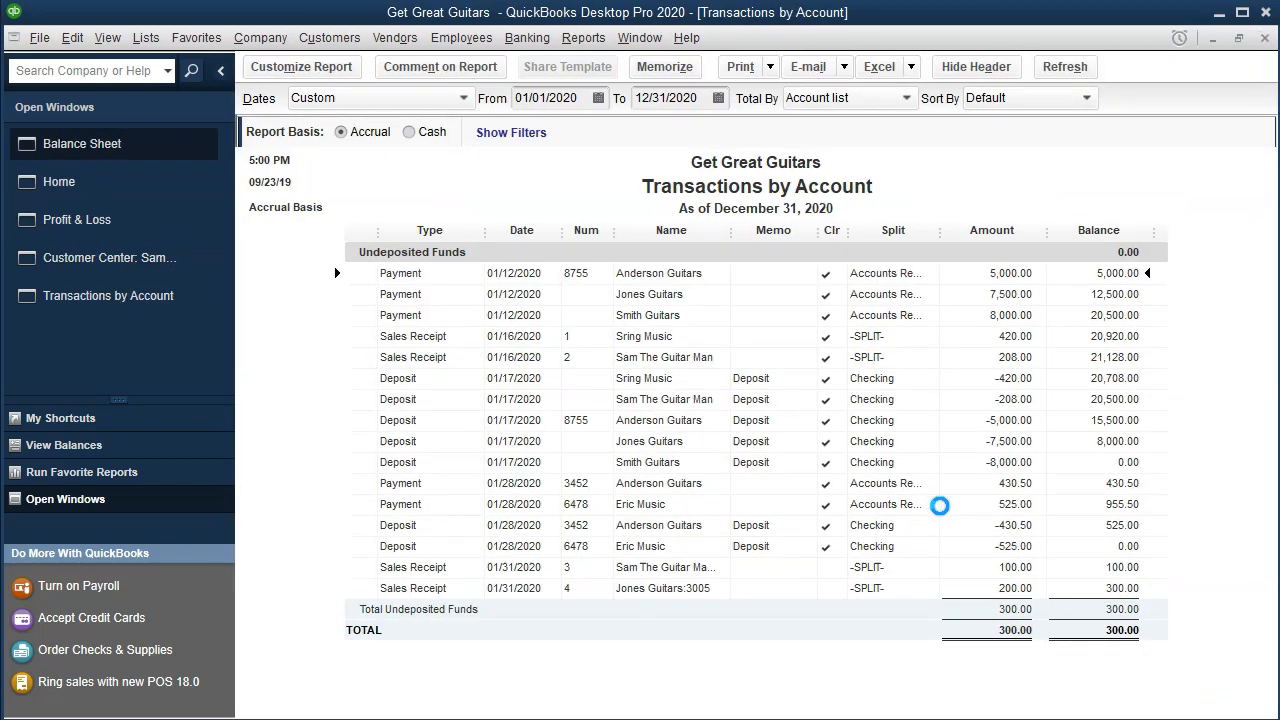
left_click(985, 598)
left_click(968, 576)
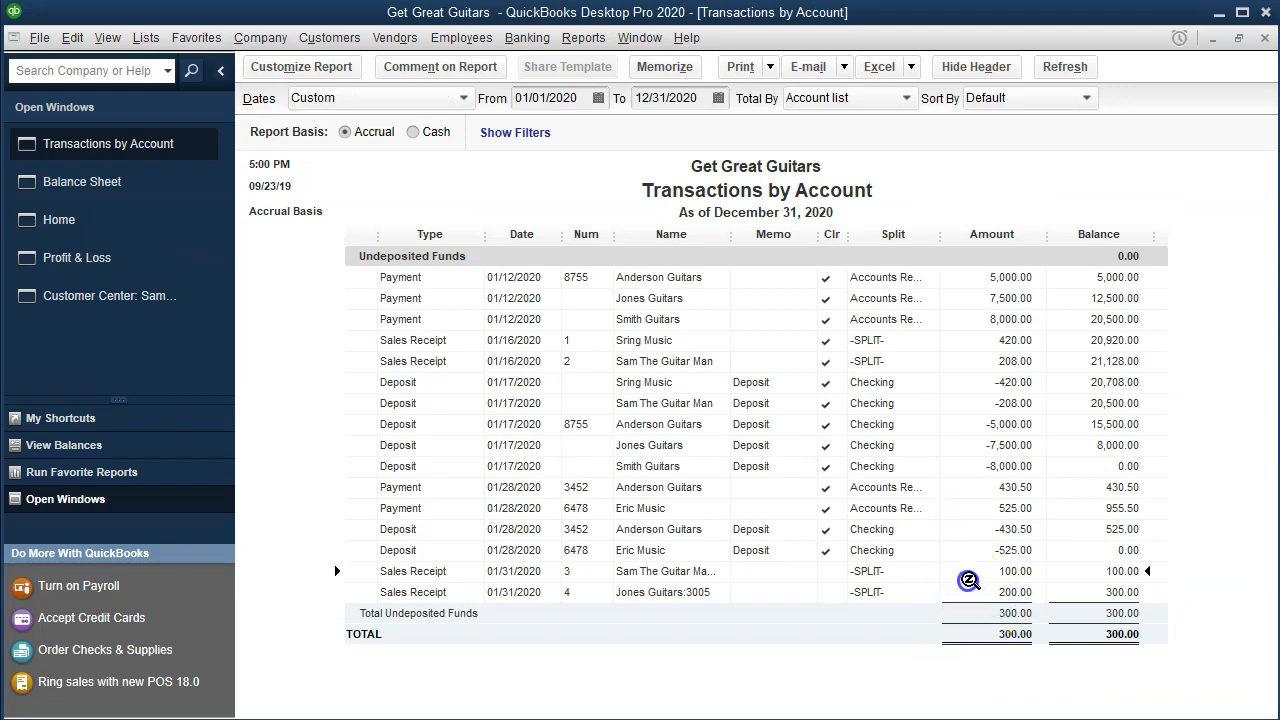
left_click(1120, 551)
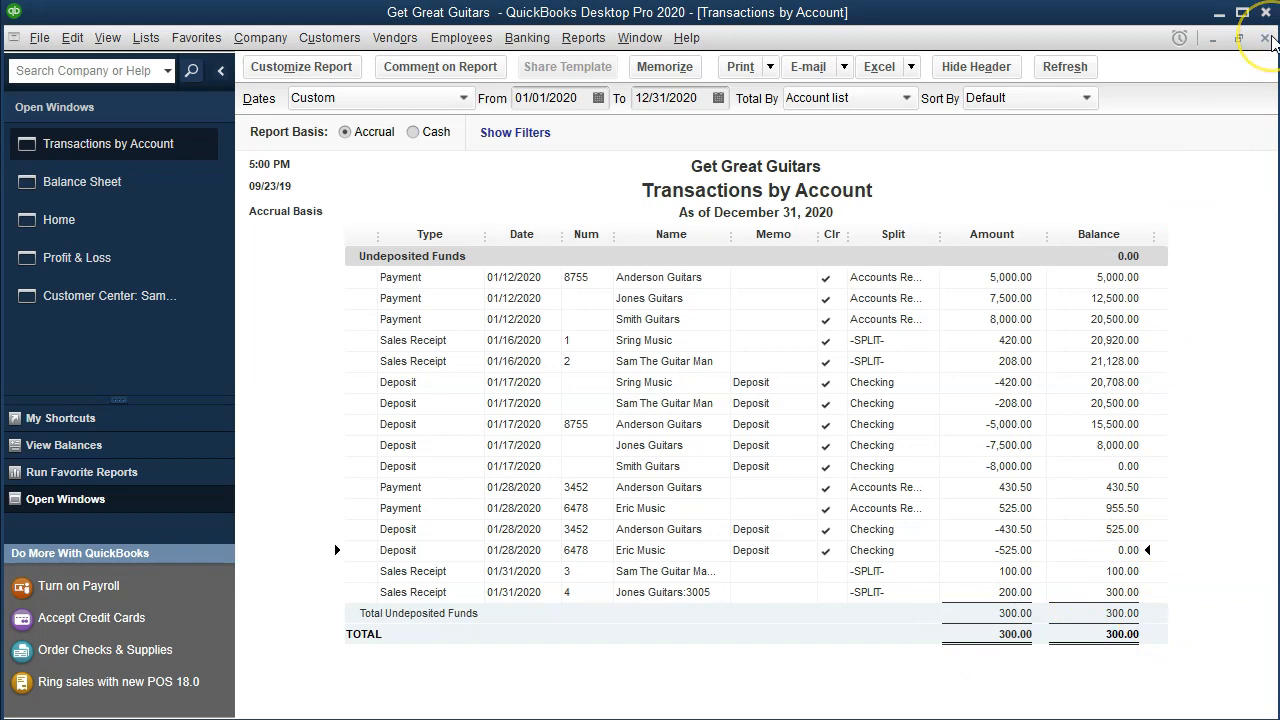
left_click(1266, 38)
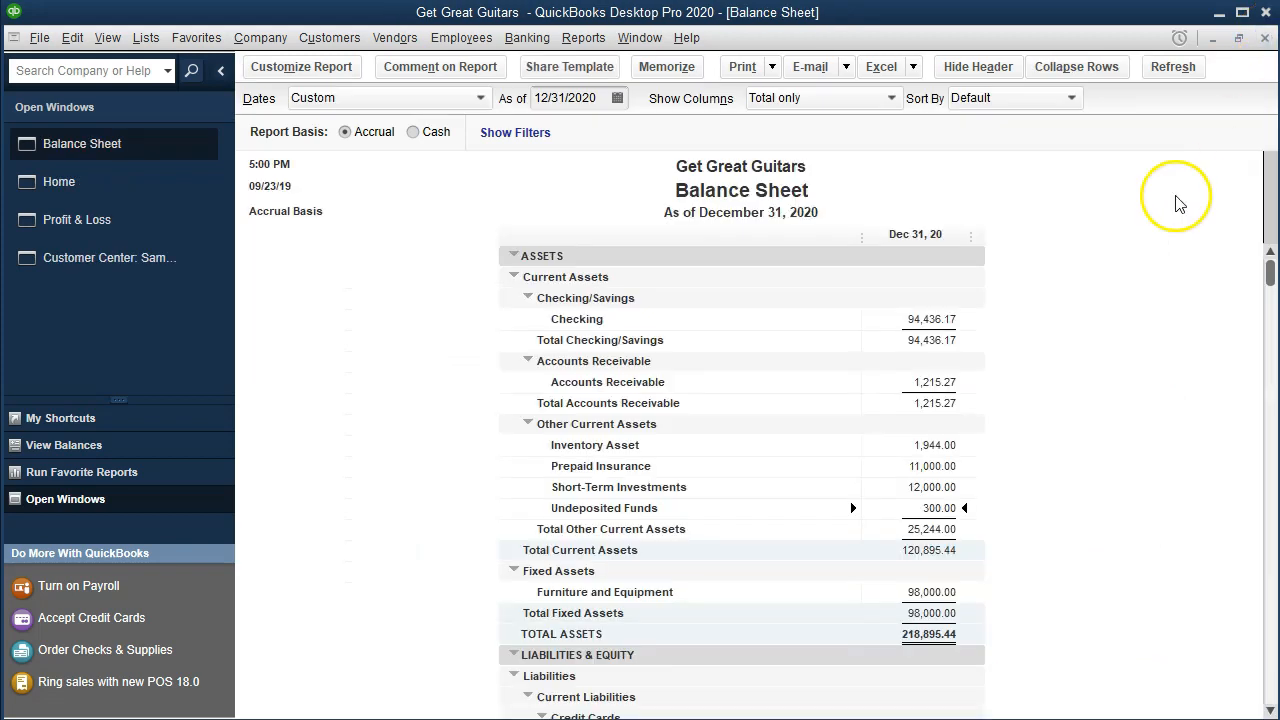
Check the transactions behind the Service income in the Profit & Loss report, and close the transaction detail
left_click(137, 236)
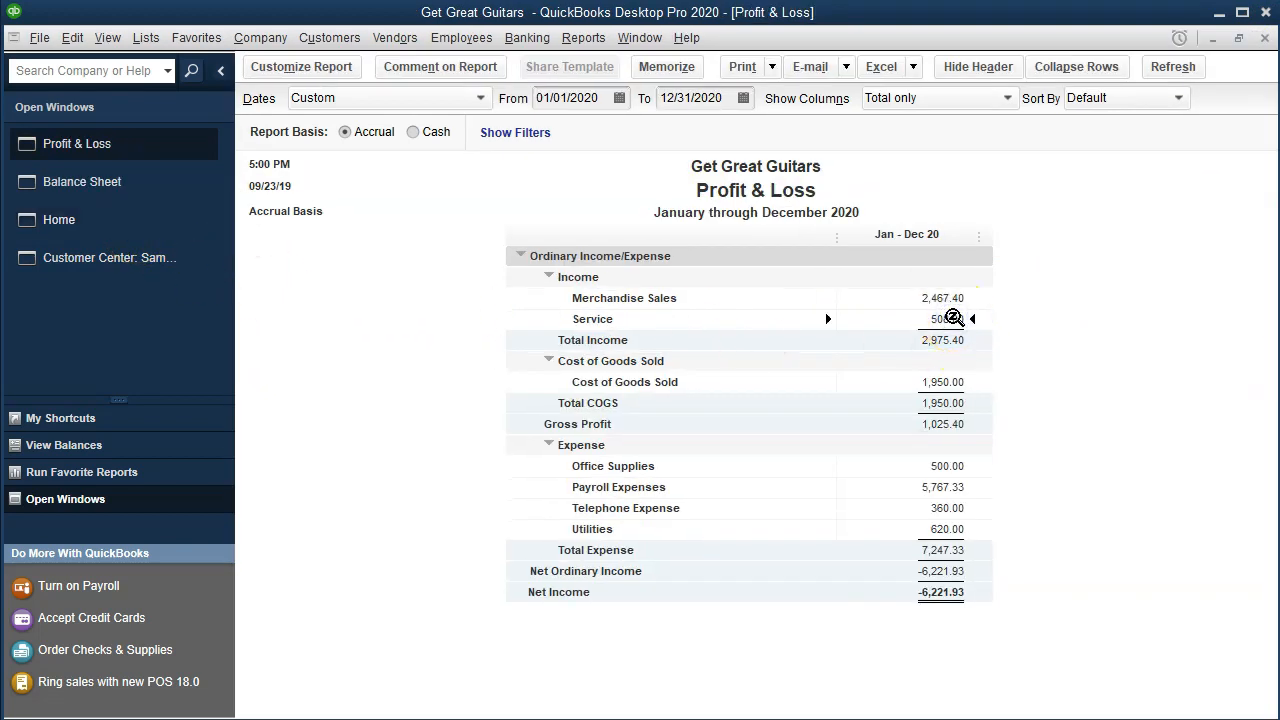
double_click(951, 318)
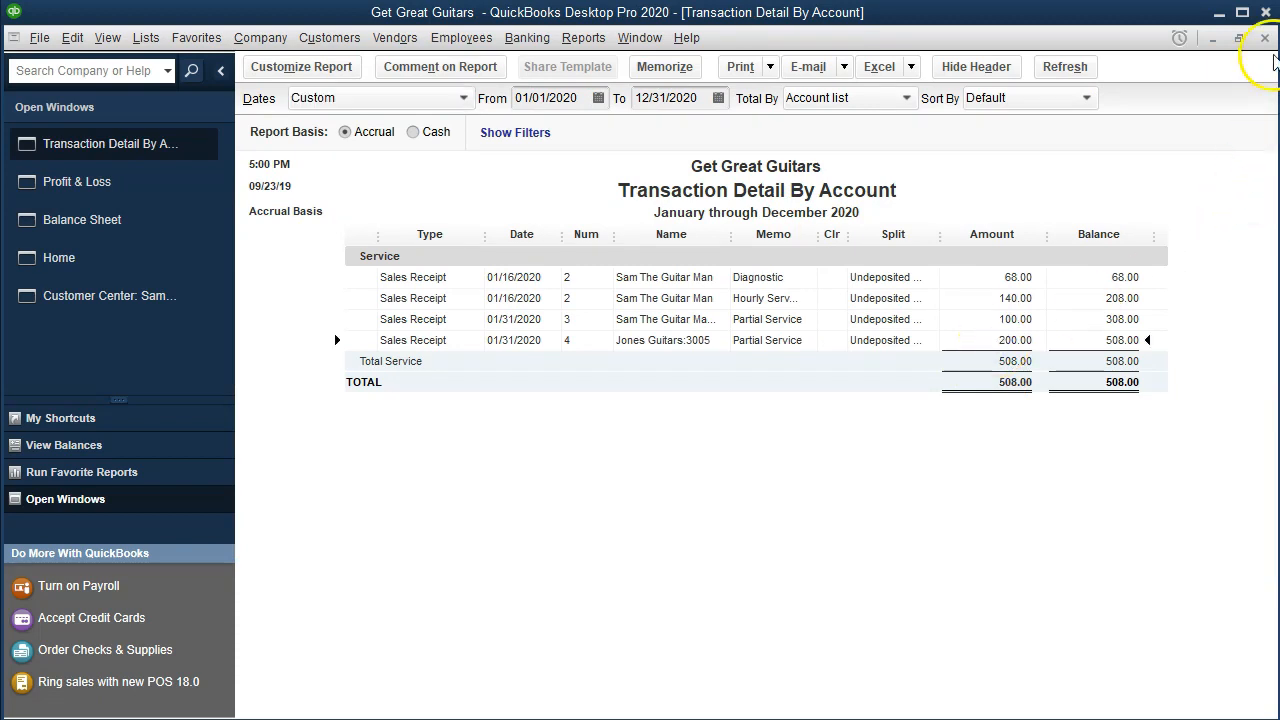
left_click(1266, 38)
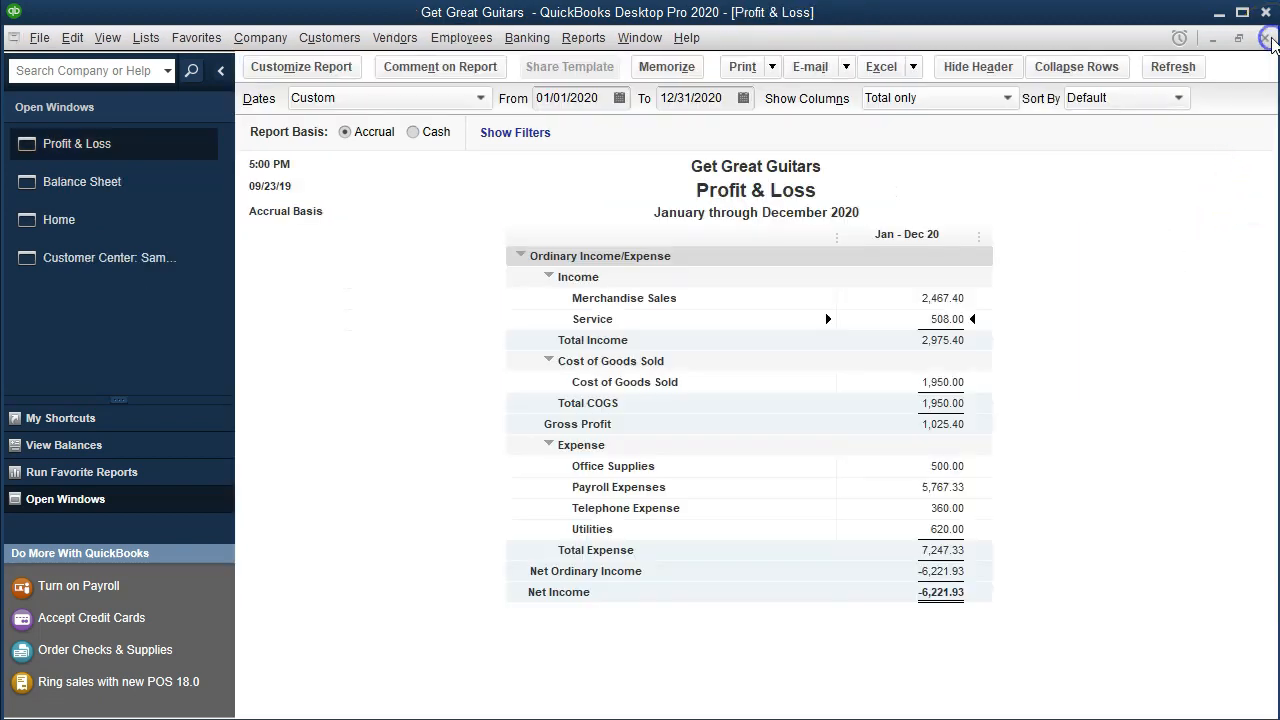
View the Job Profitability Detail report for job 4002, and close it
left_click(588, 39)
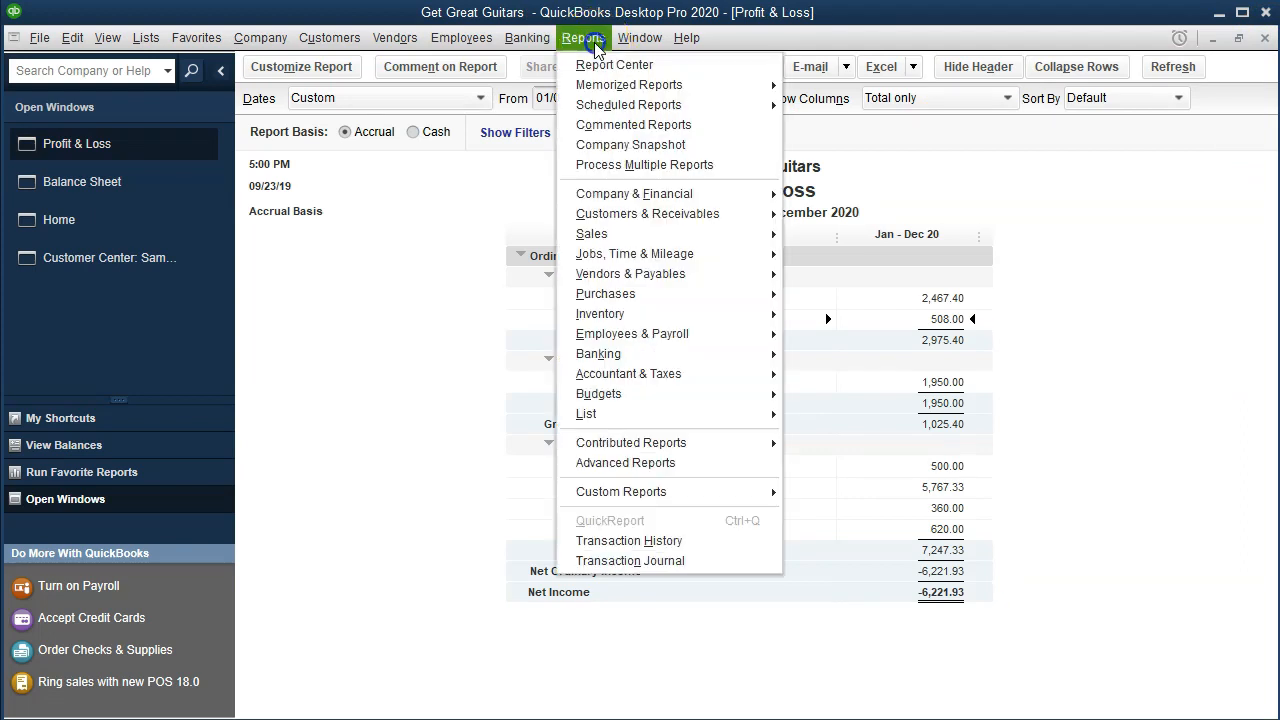
left_click(588, 256)
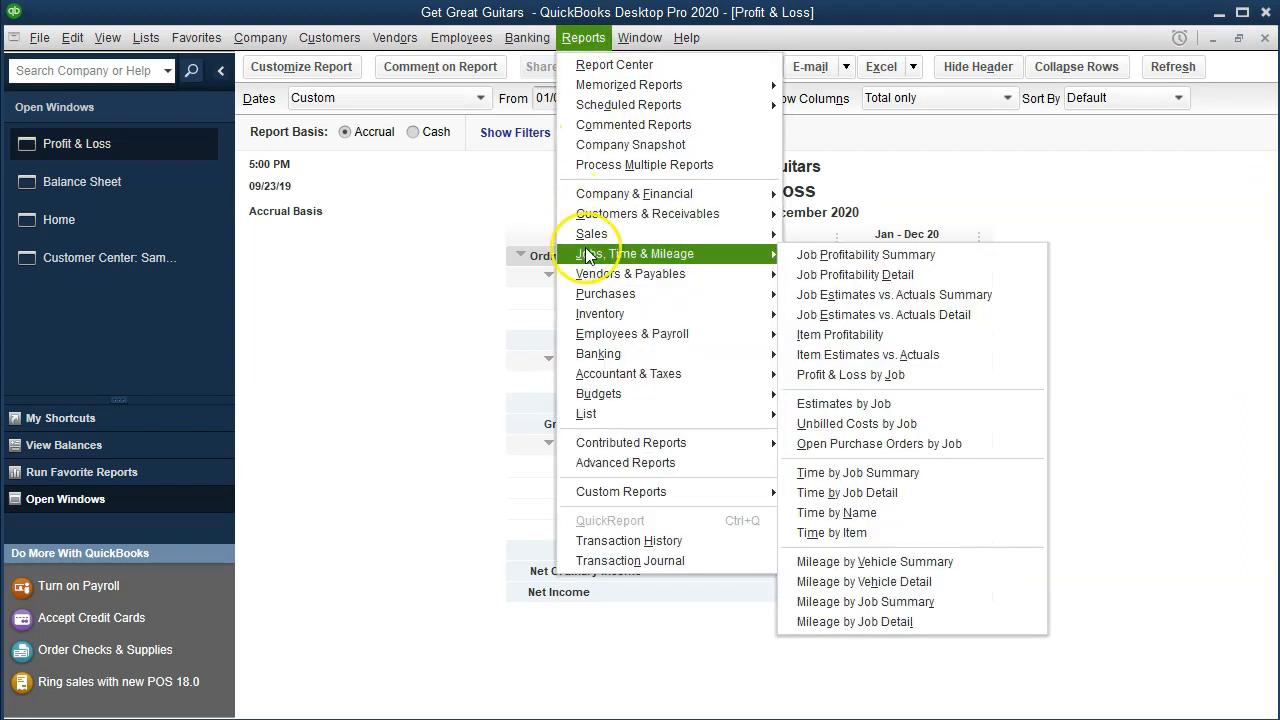
left_click(848, 275)
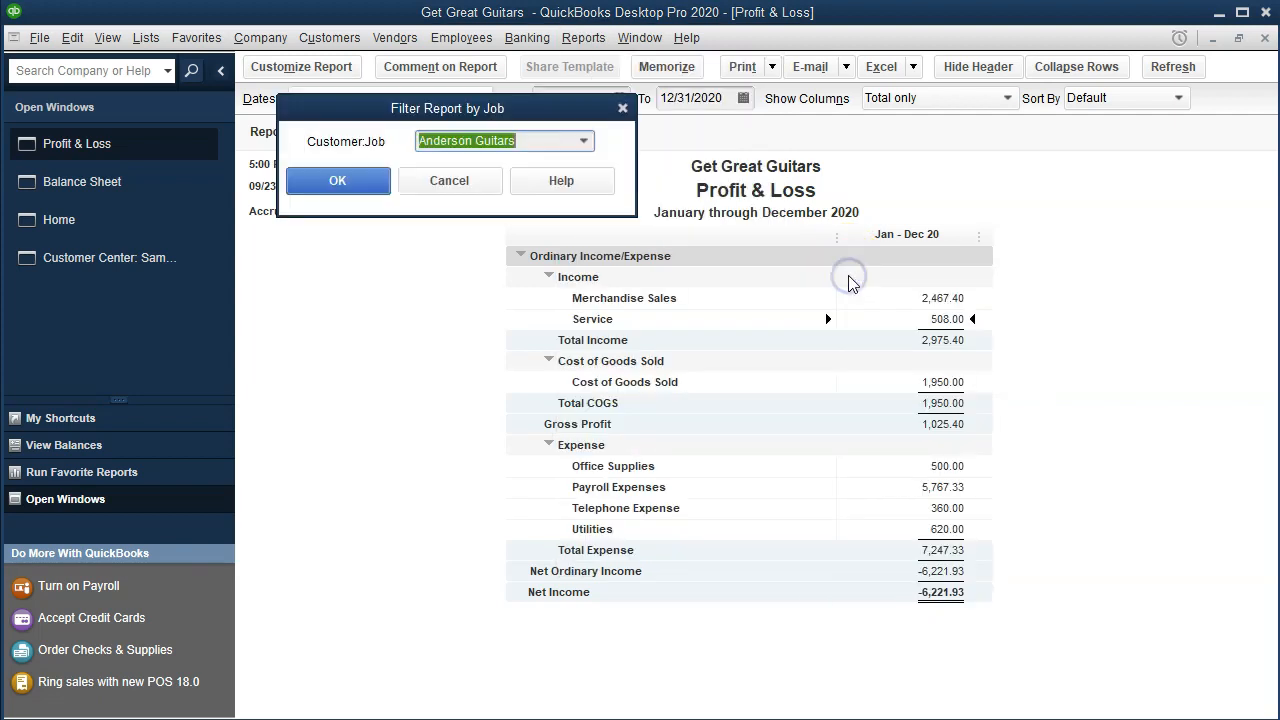
left_click(585, 145)
left_click(480, 350)
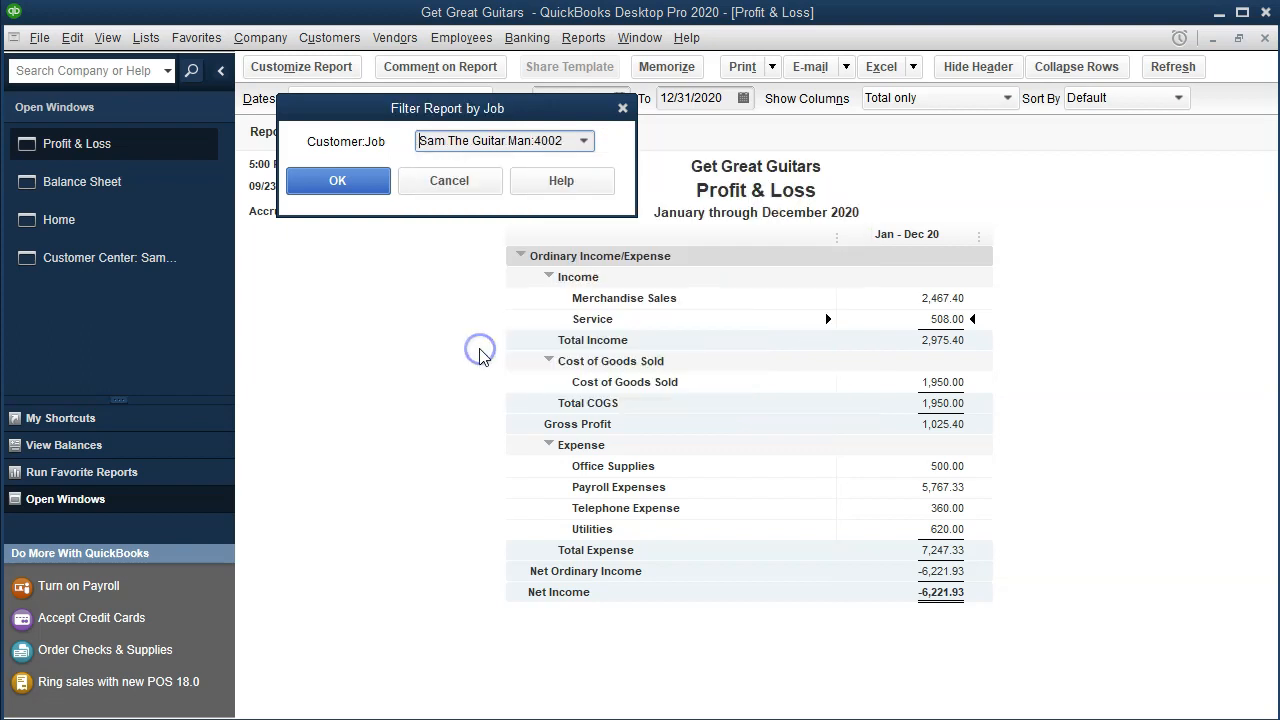
left_click(340, 181)
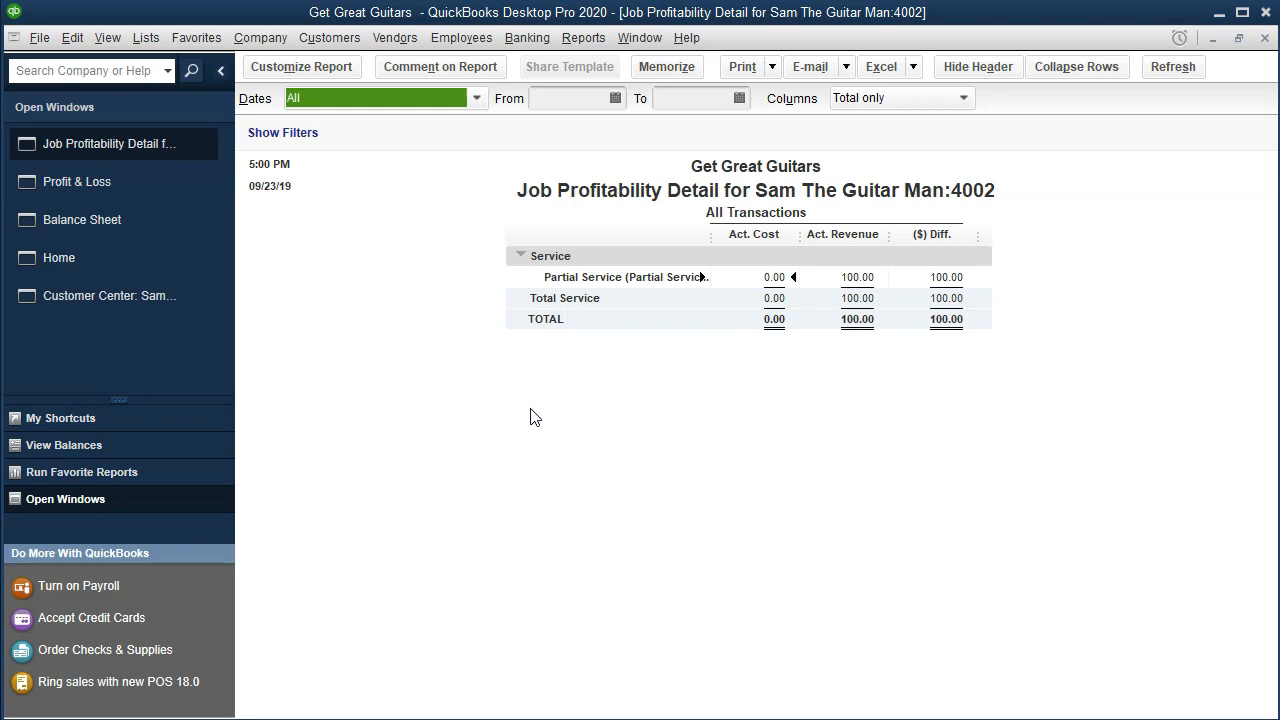
left_click(1264, 40)
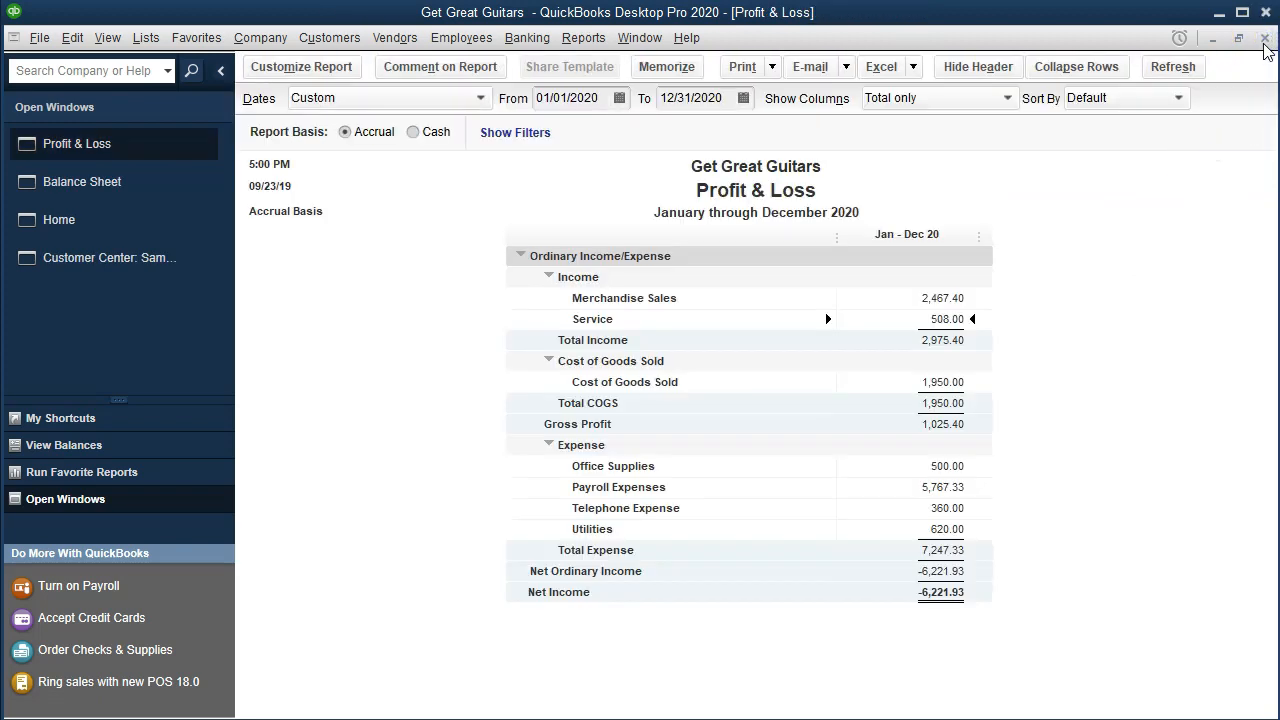